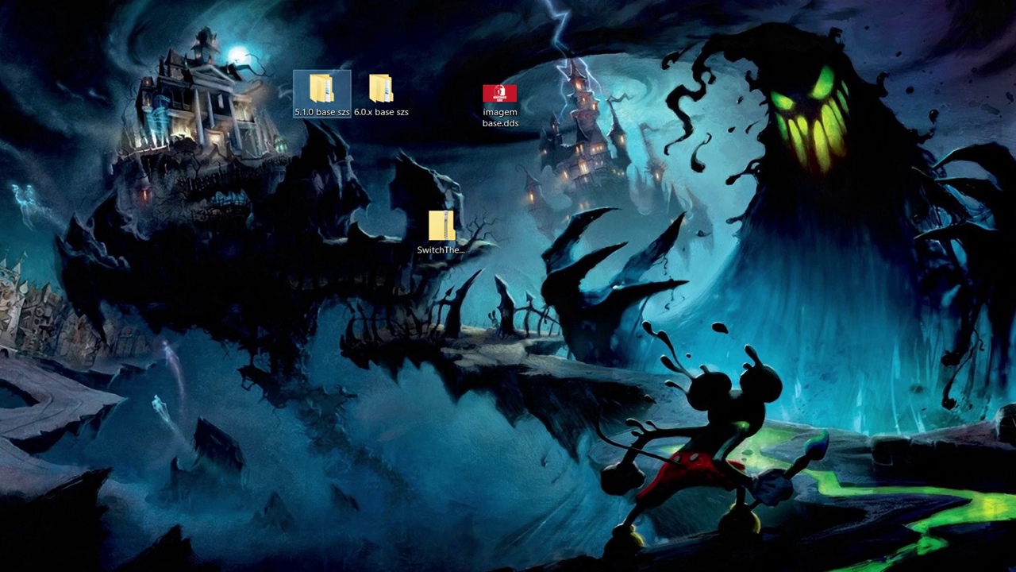
click(380, 90)
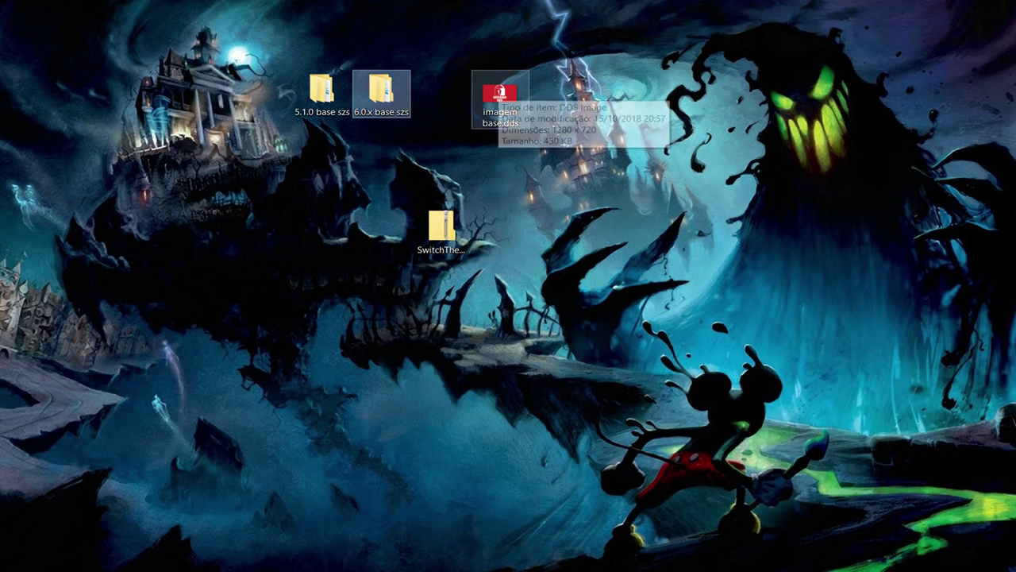
click(499, 91)
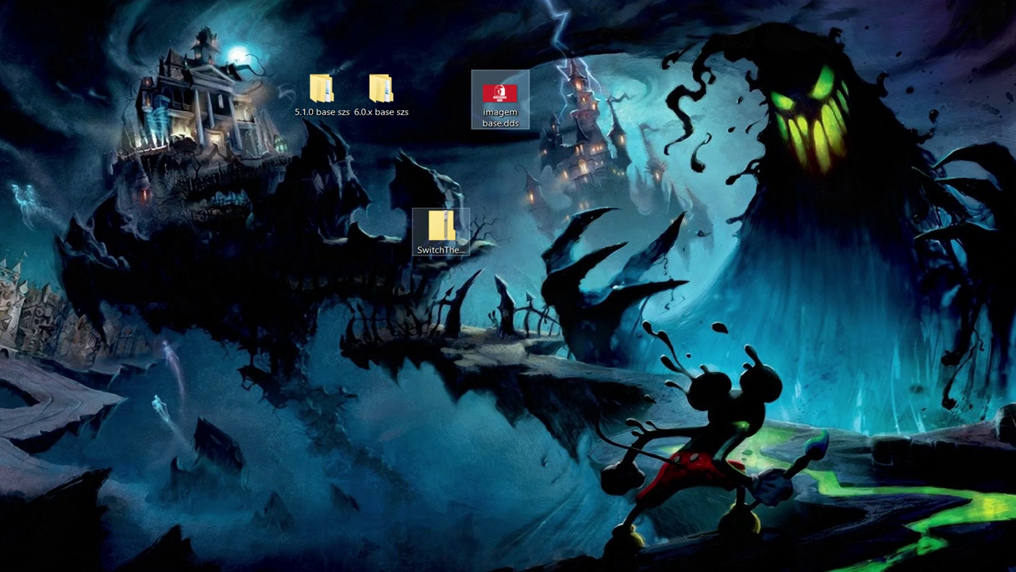
click(440, 227)
click(508, 262)
Extract the Switch Theme injector folder and the SwitchThemes file from SwitchThemes_3.1_OffLine.zip to the desktop, and delete the archive
double_click(441, 227)
drag(275, 373, 619, 143)
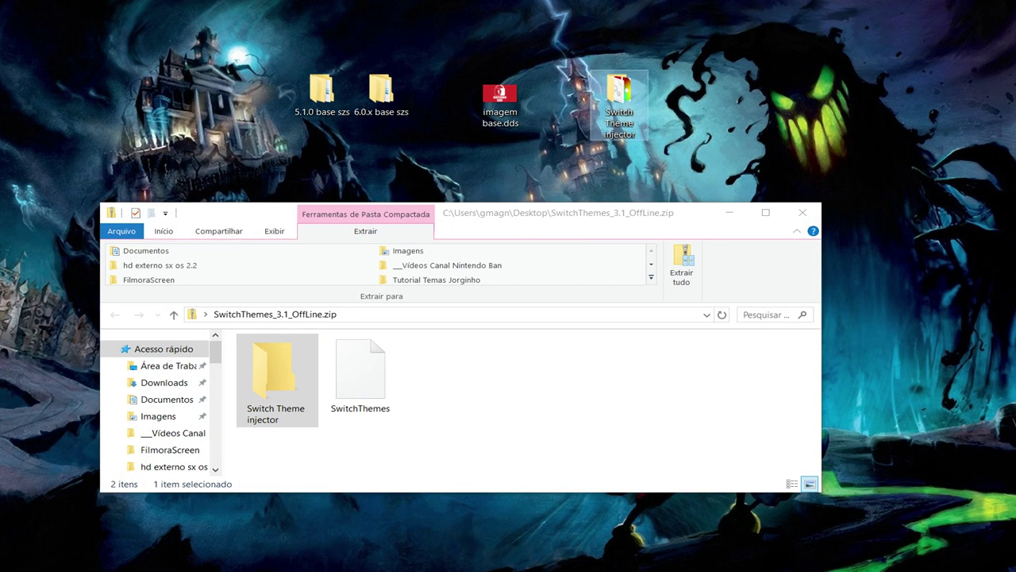
click(360, 373)
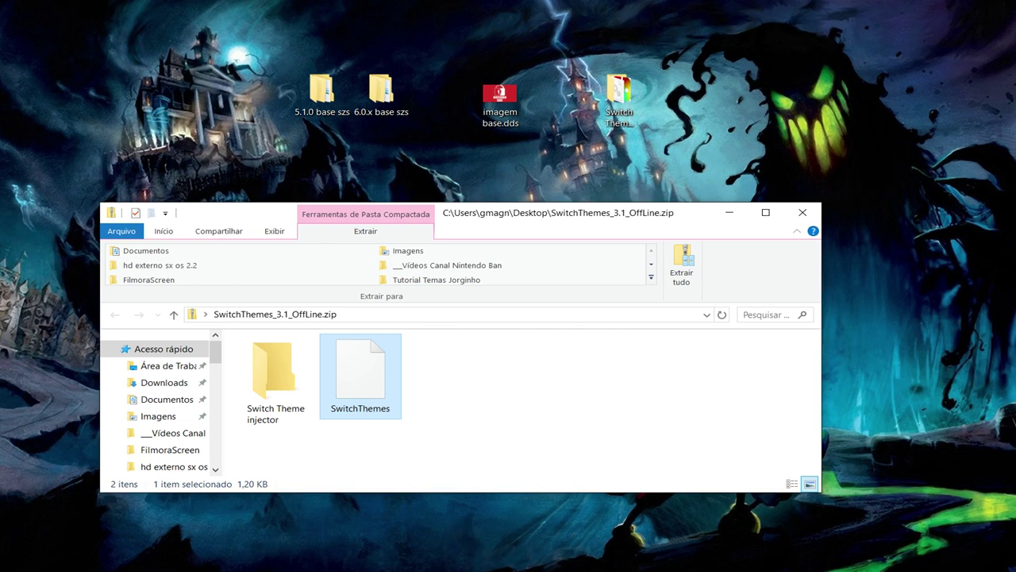
drag(360, 373, 619, 103)
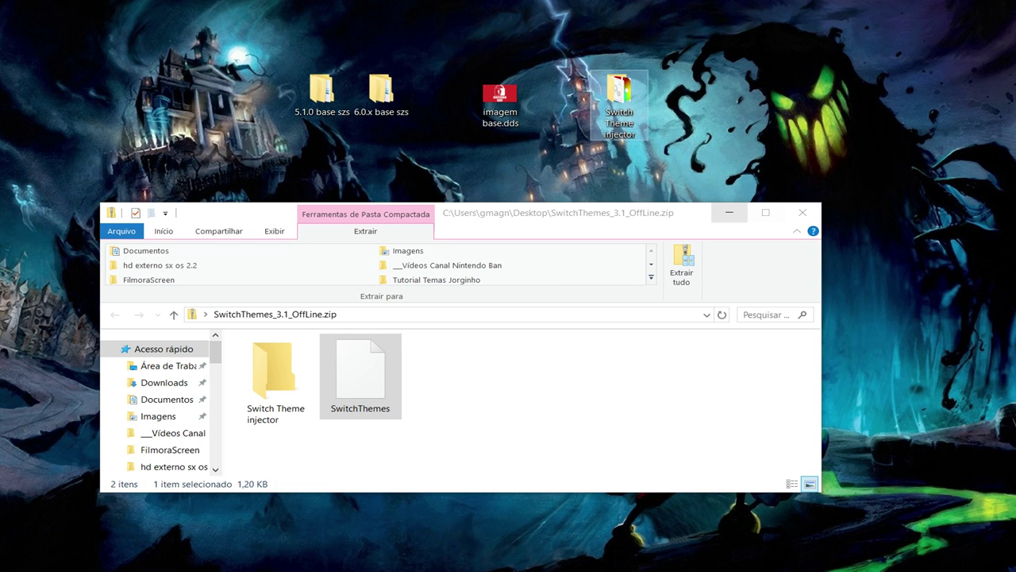
click(802, 212)
click(442, 231)
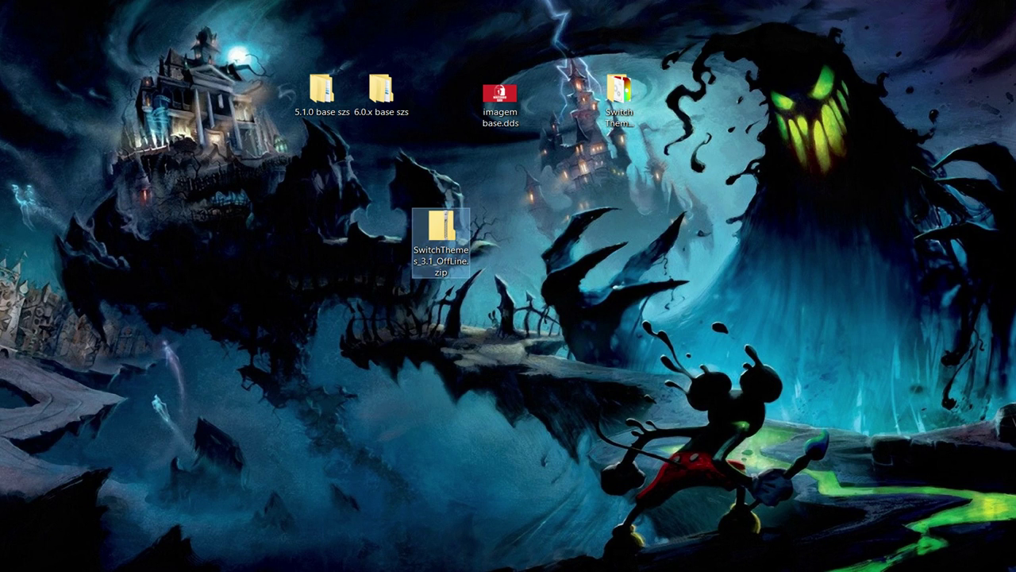
key(Delete)
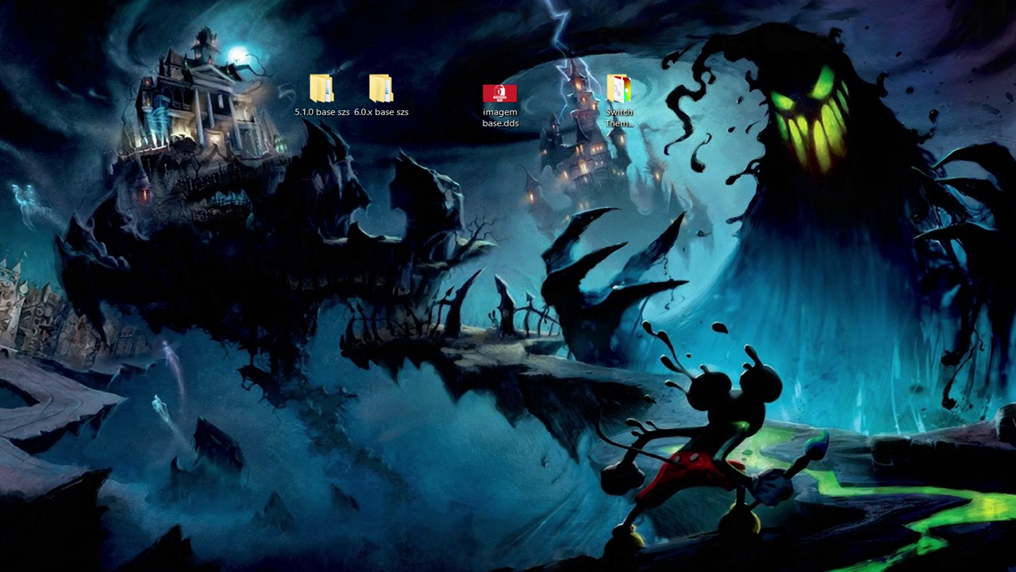
Place the SwitchThemes shortcut between the 6.0.x base szs folder and imagem base.dds, and move the Switch Theme injector folder well away from them
drag(0, 165, 276, 175)
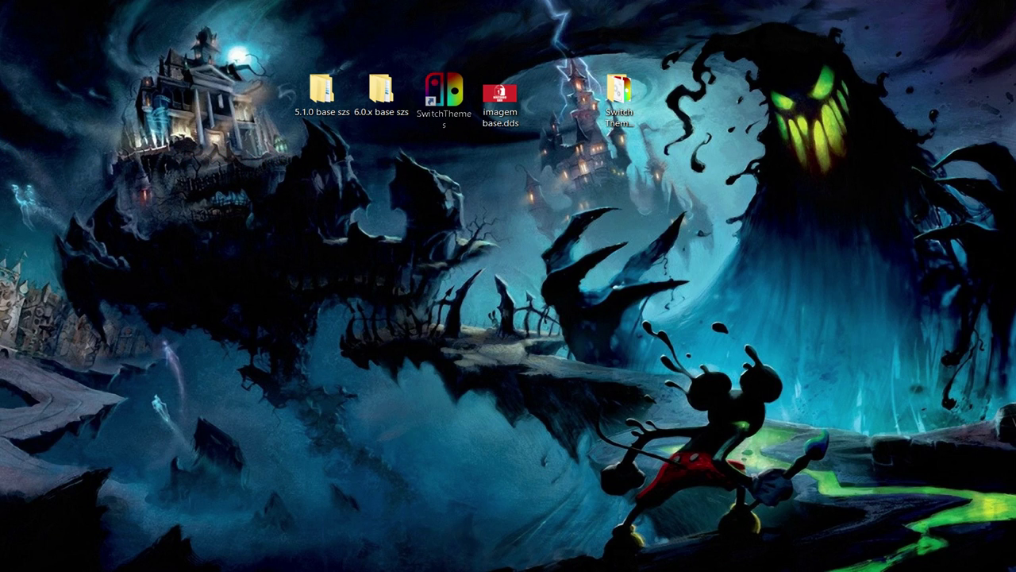
drag(445, 91, 443, 92)
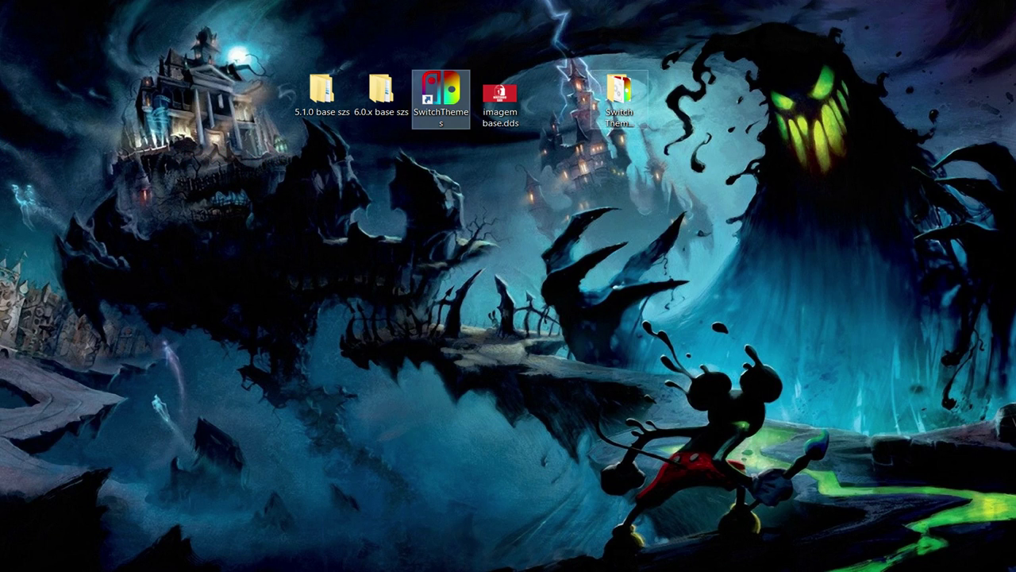
drag(619, 91, 917, 103)
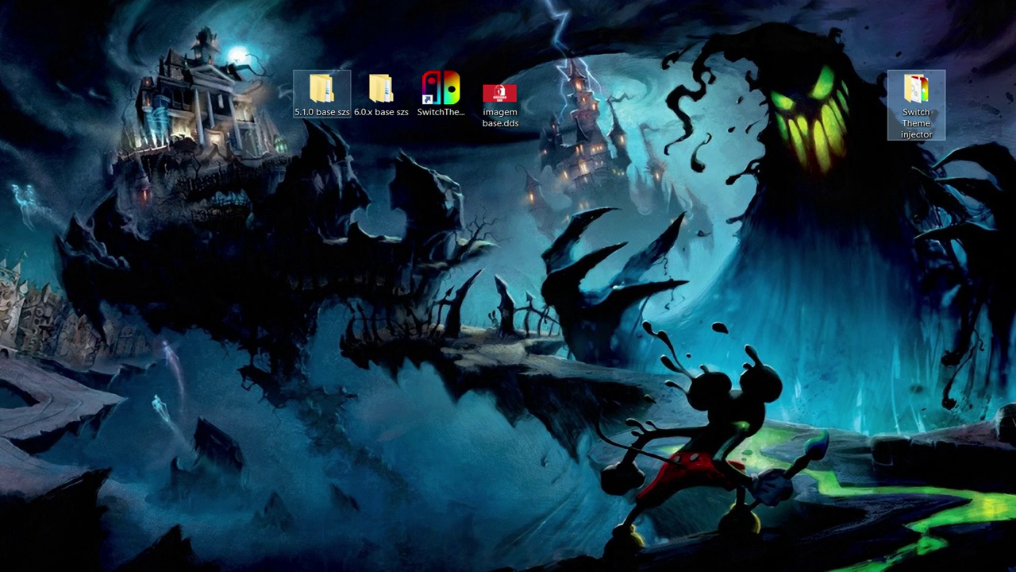
click(321, 94)
ctrl+click(381, 94)
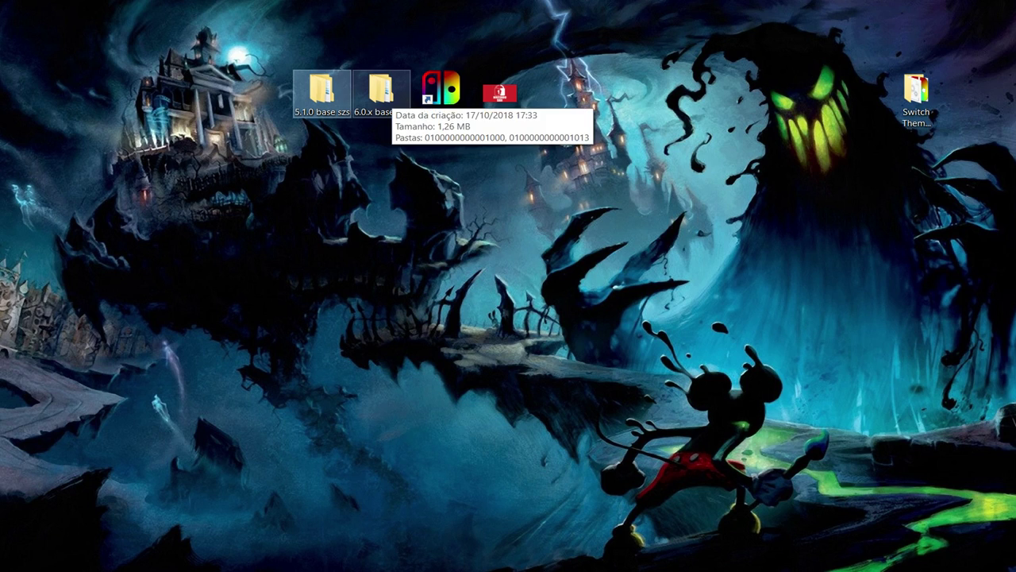
click(381, 94)
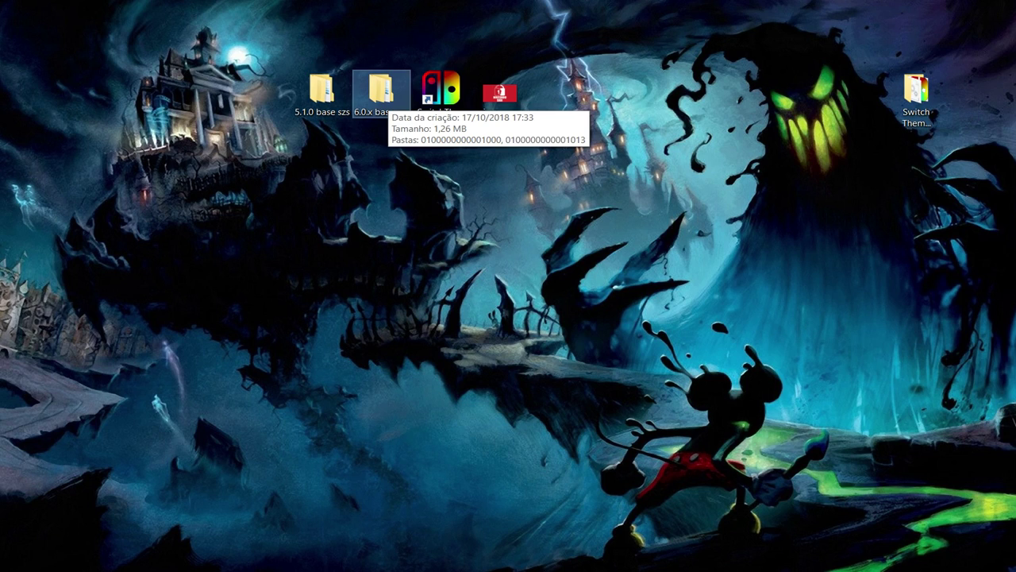
click(440, 94)
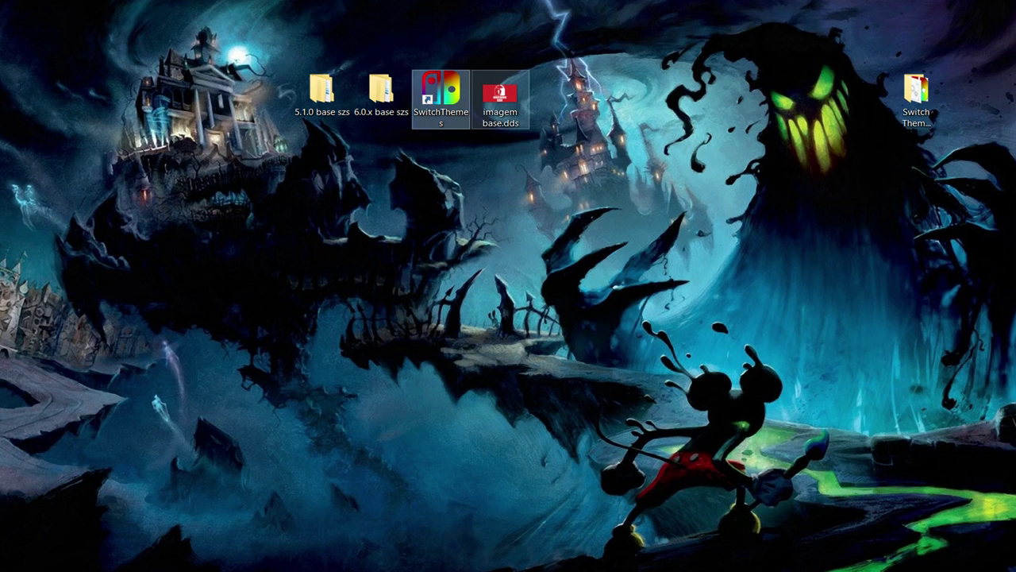
click(502, 95)
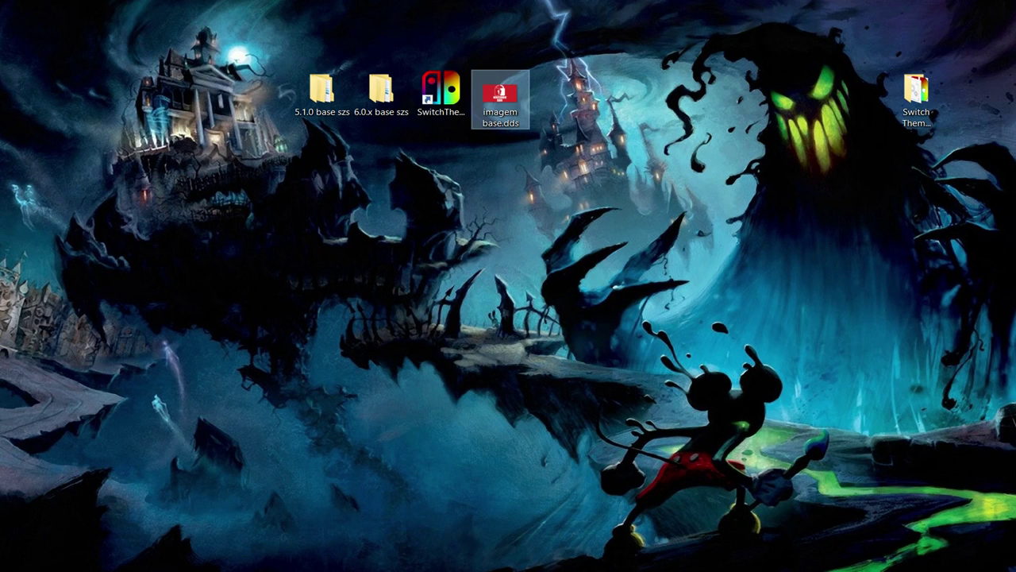
click(441, 94)
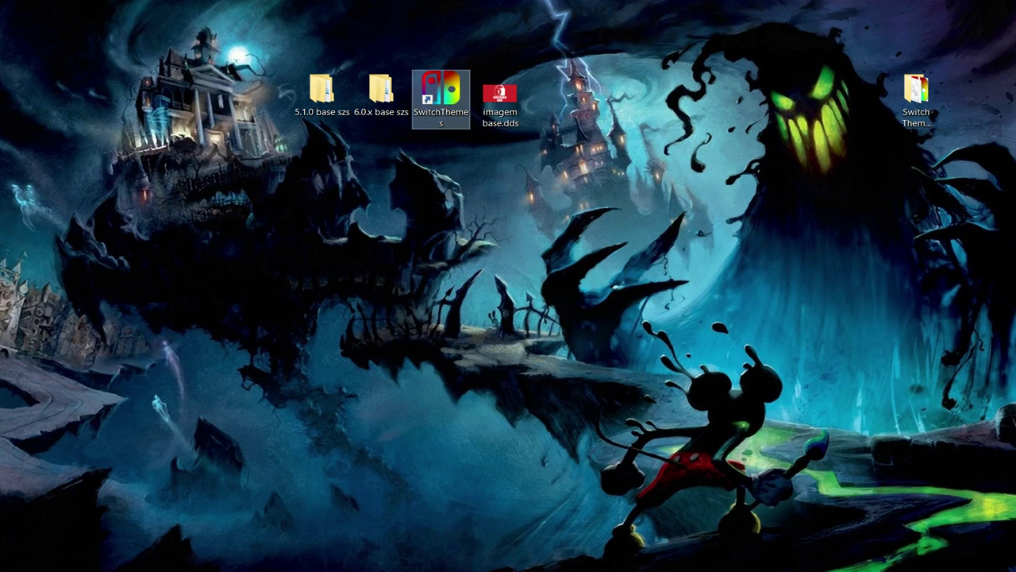
double_click(440, 94)
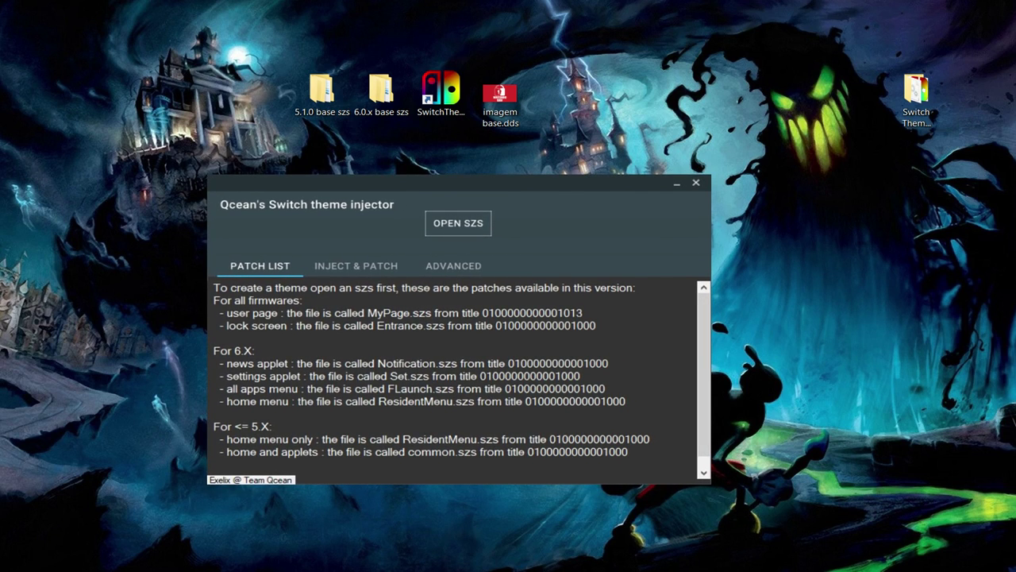
drag(220, 363, 628, 452)
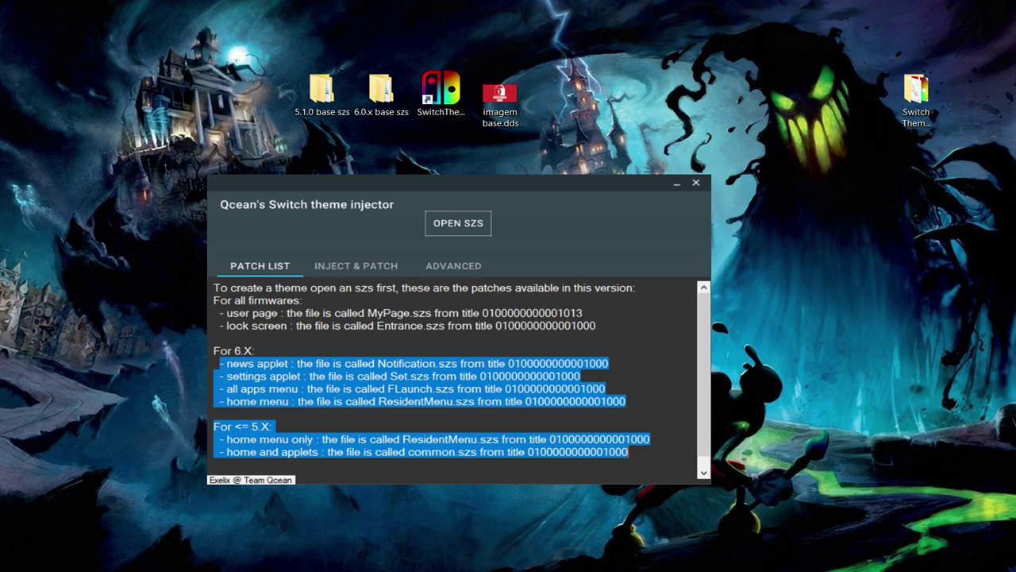
click(458, 223)
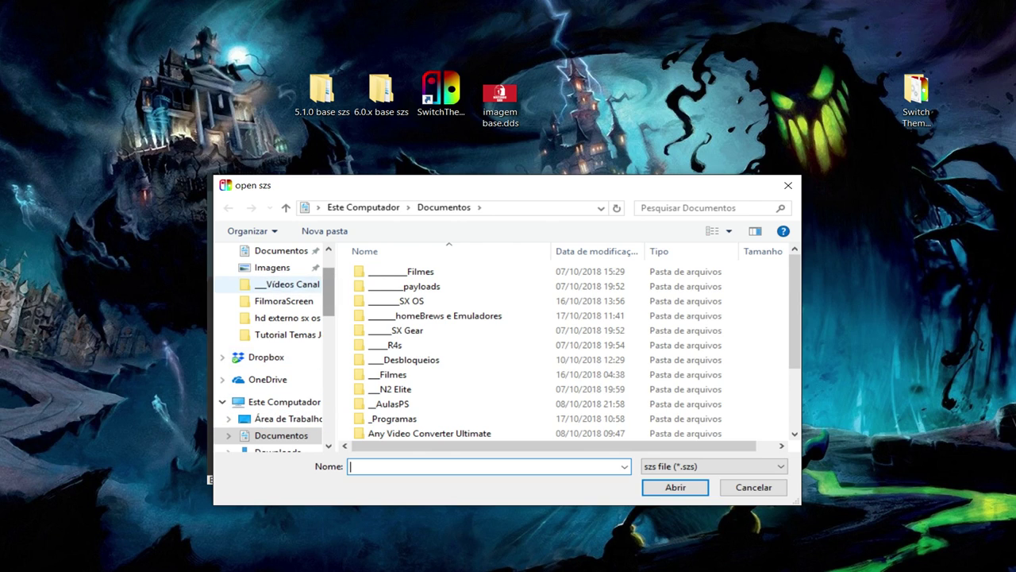
click(287, 418)
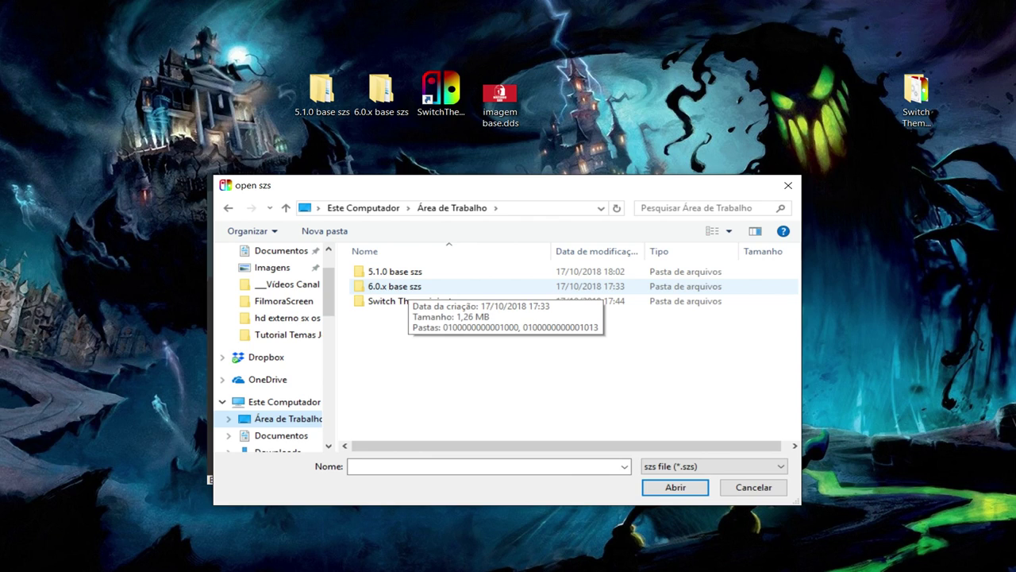
double_click(395, 286)
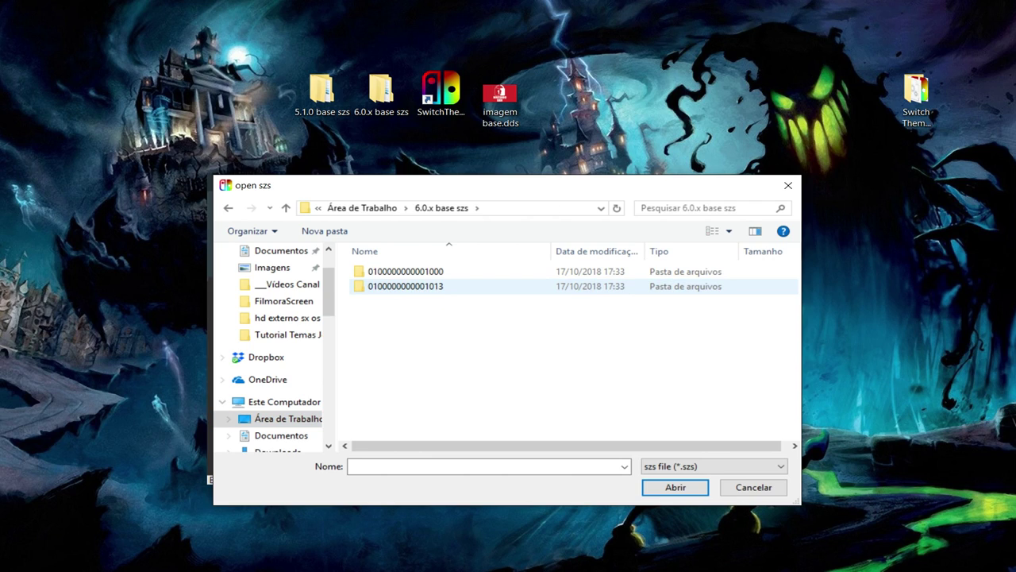
double_click(397, 273)
double_click(389, 273)
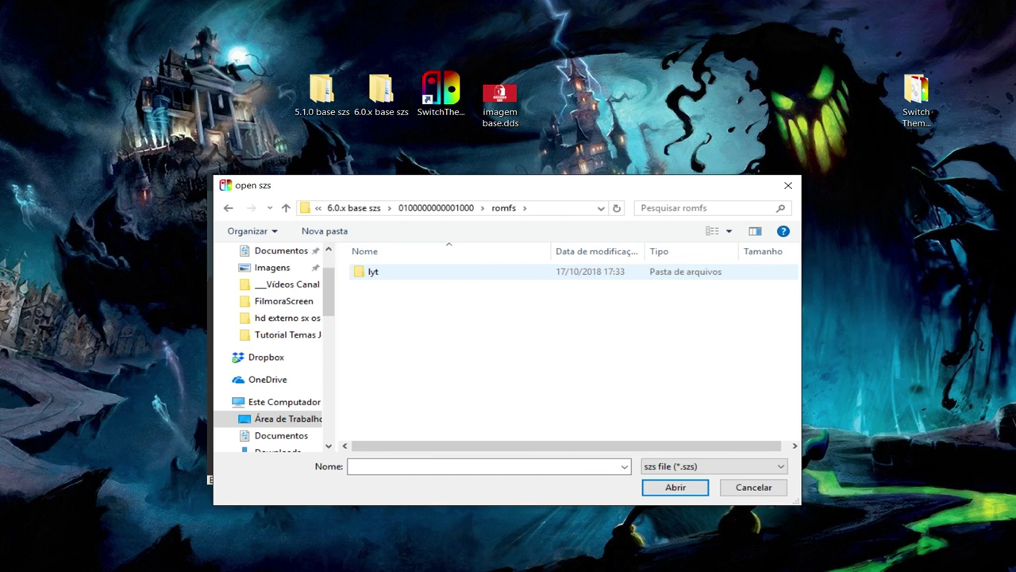
key(Return)
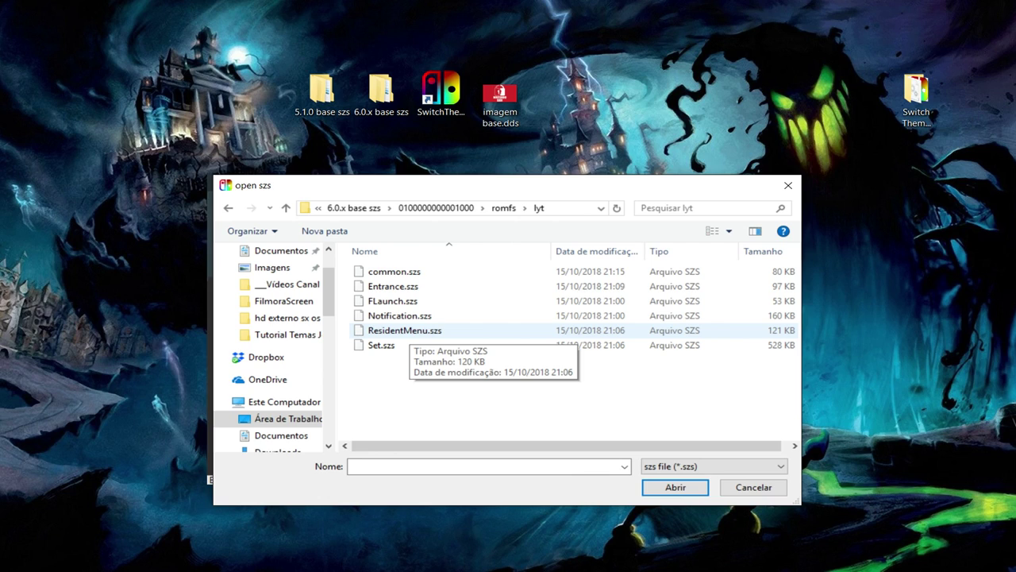
click(409, 330)
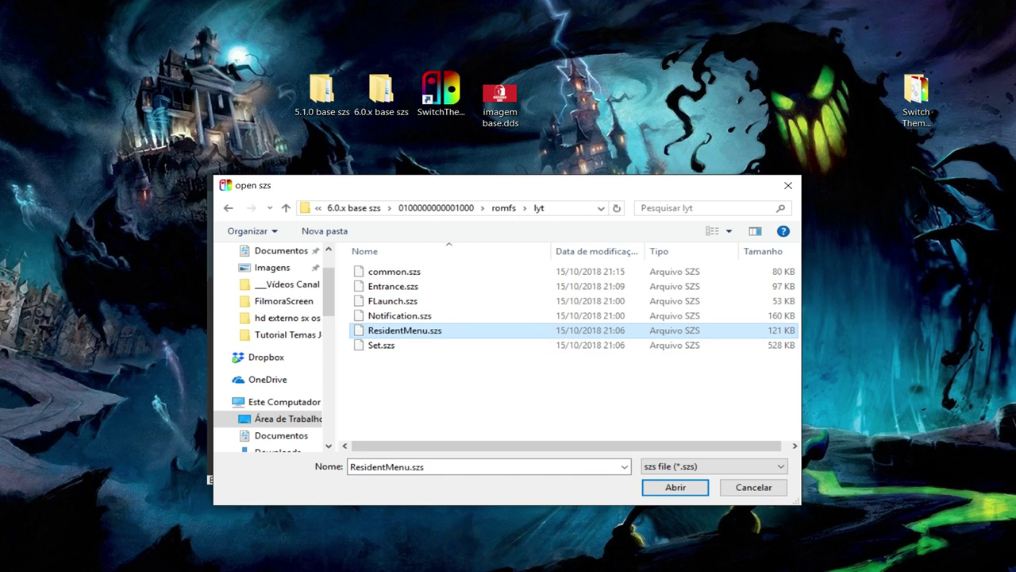
key(Return)
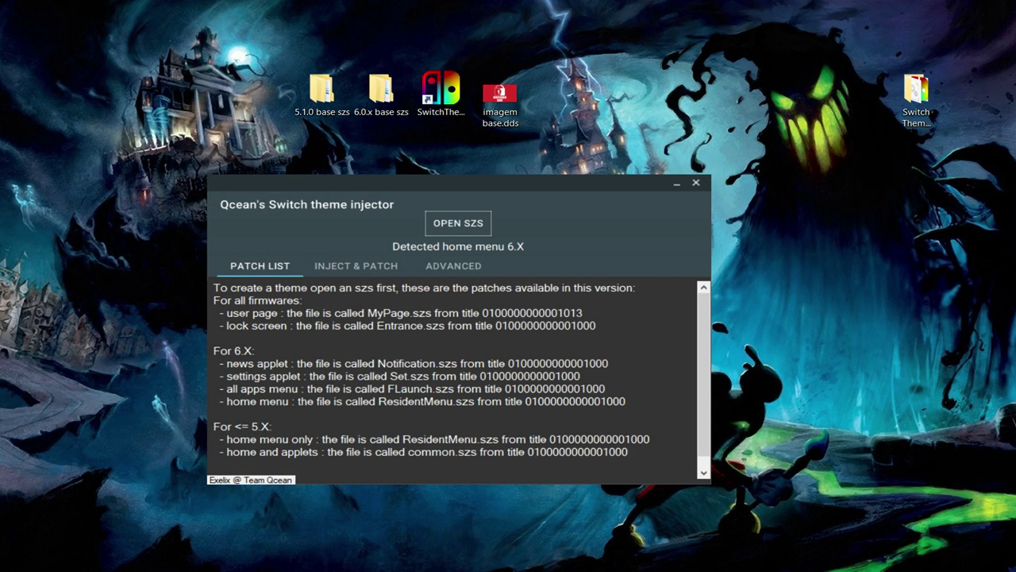
Load imagem base.dds from the desktop as the DDS picture to inject into the home menu
click(355, 266)
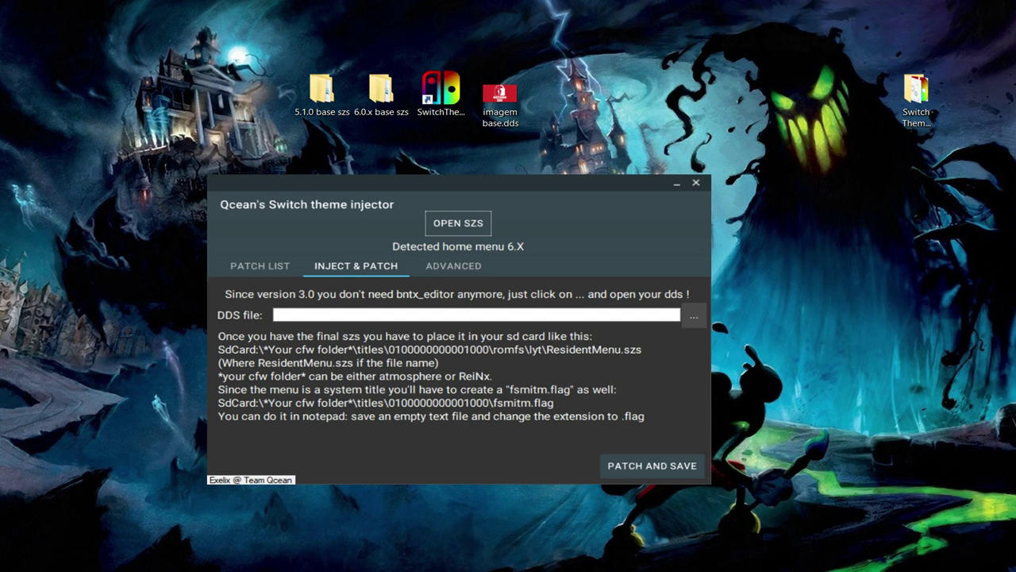
click(694, 316)
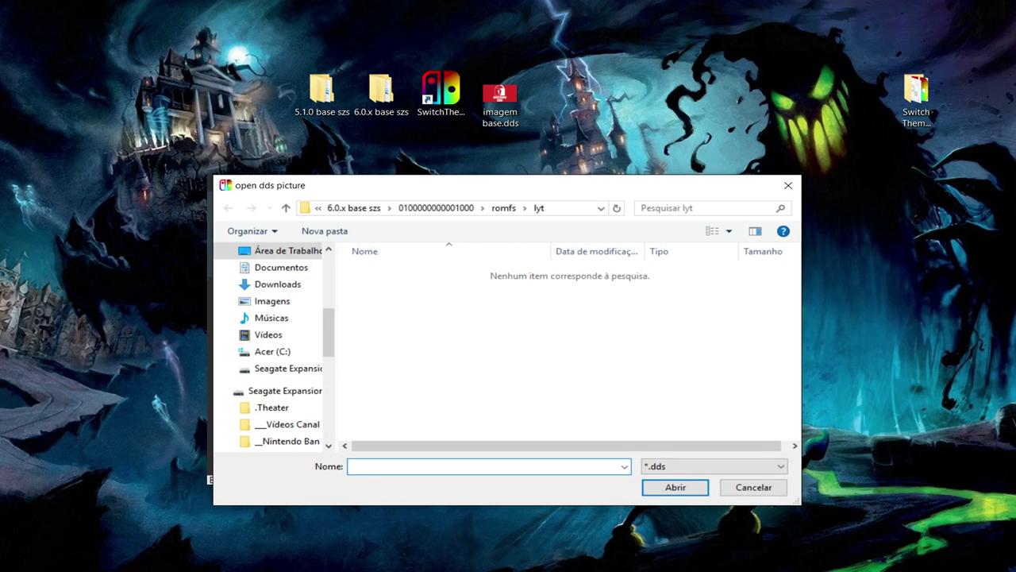
click(282, 250)
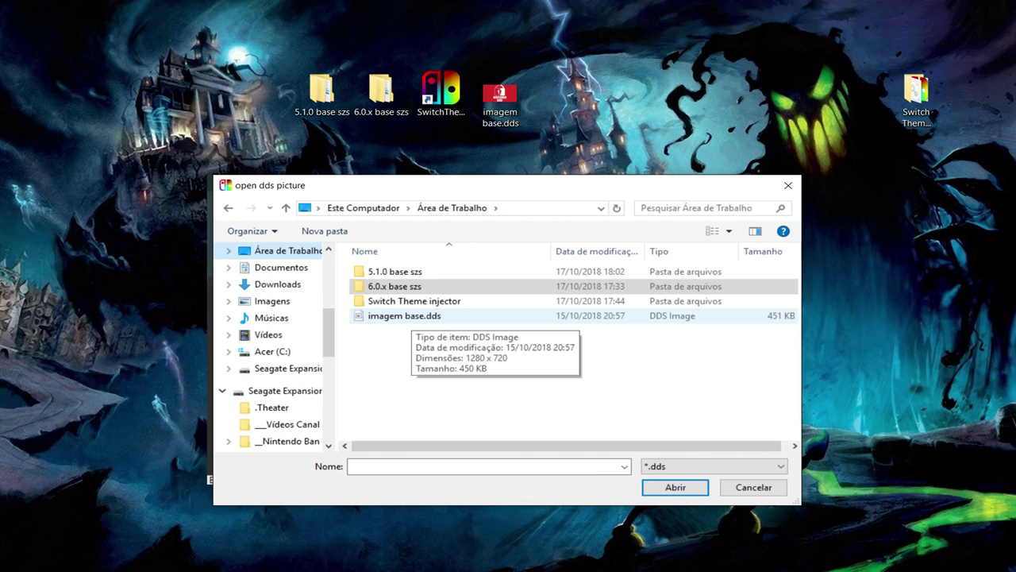
click(411, 316)
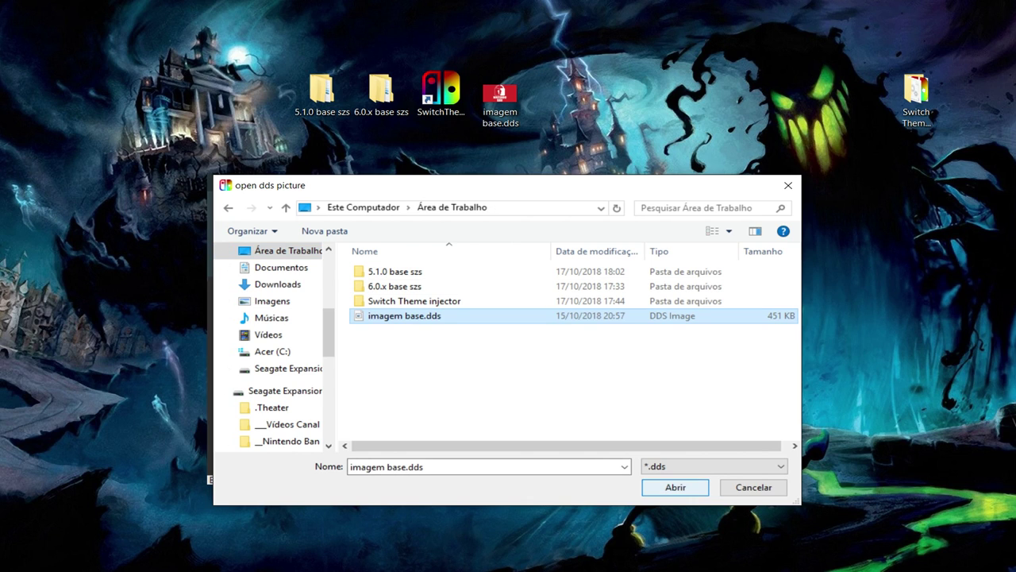
click(675, 486)
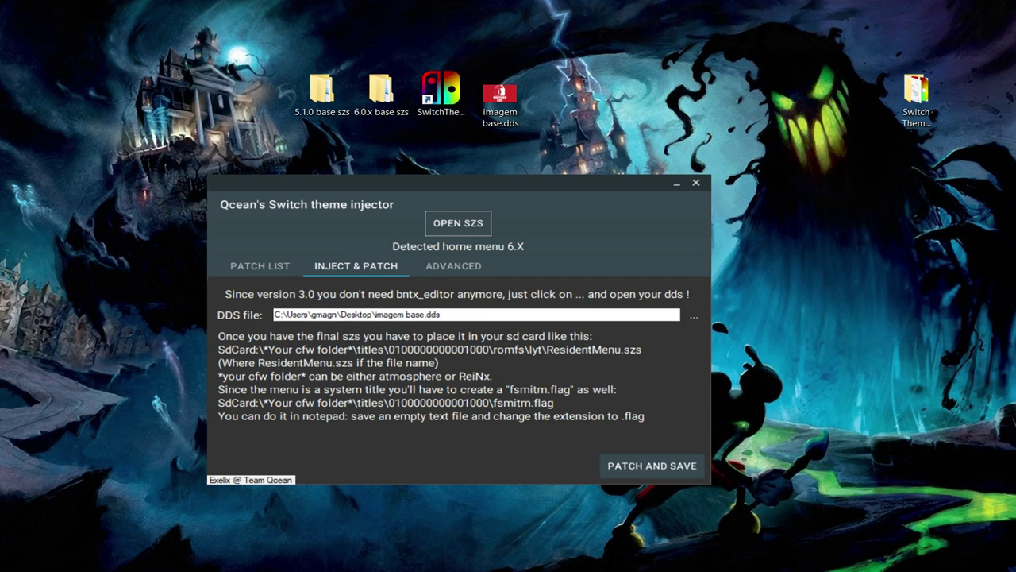
click(652, 466)
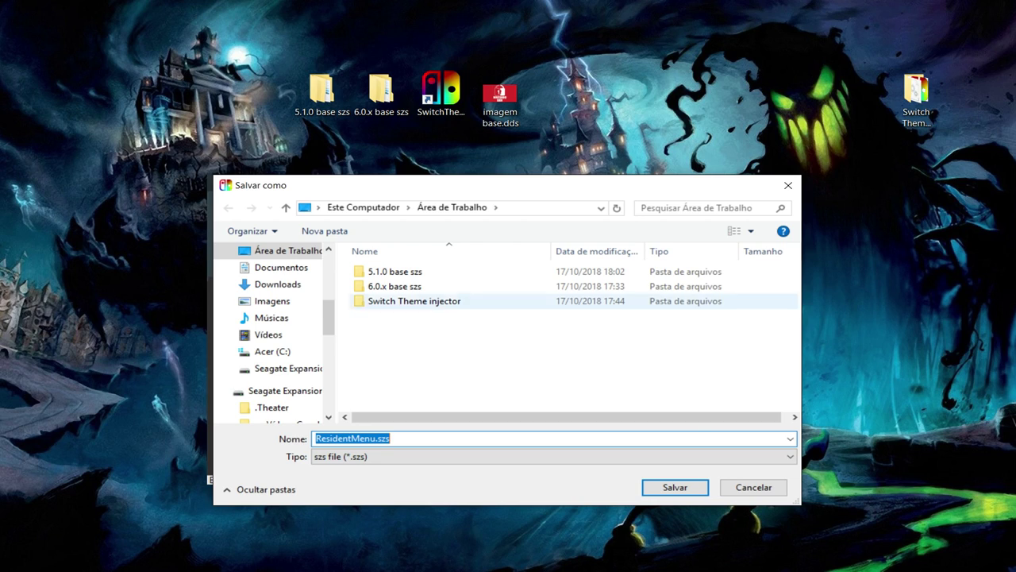
click(394, 287)
double_click(395, 286)
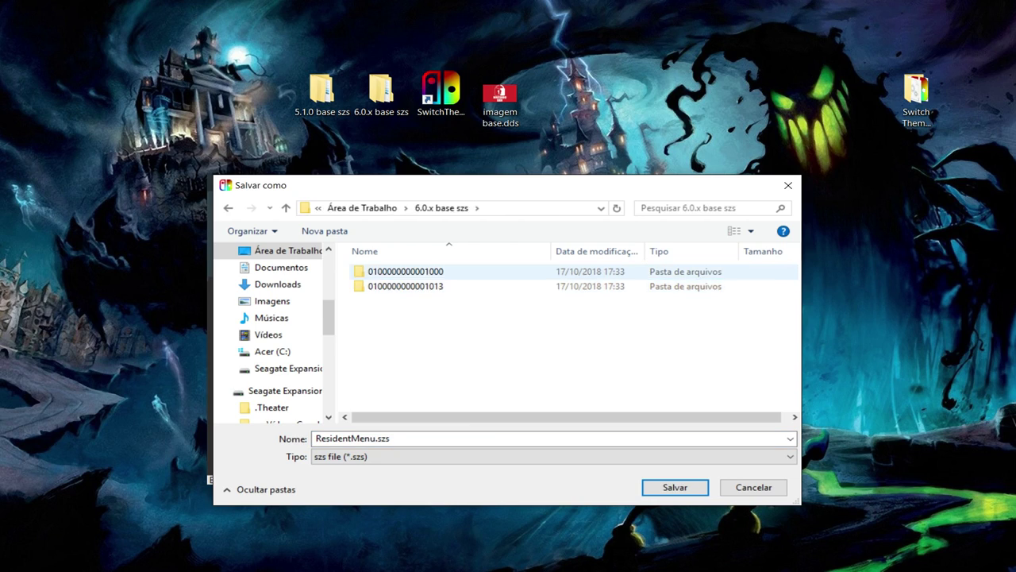
double_click(396, 271)
click(380, 272)
double_click(385, 272)
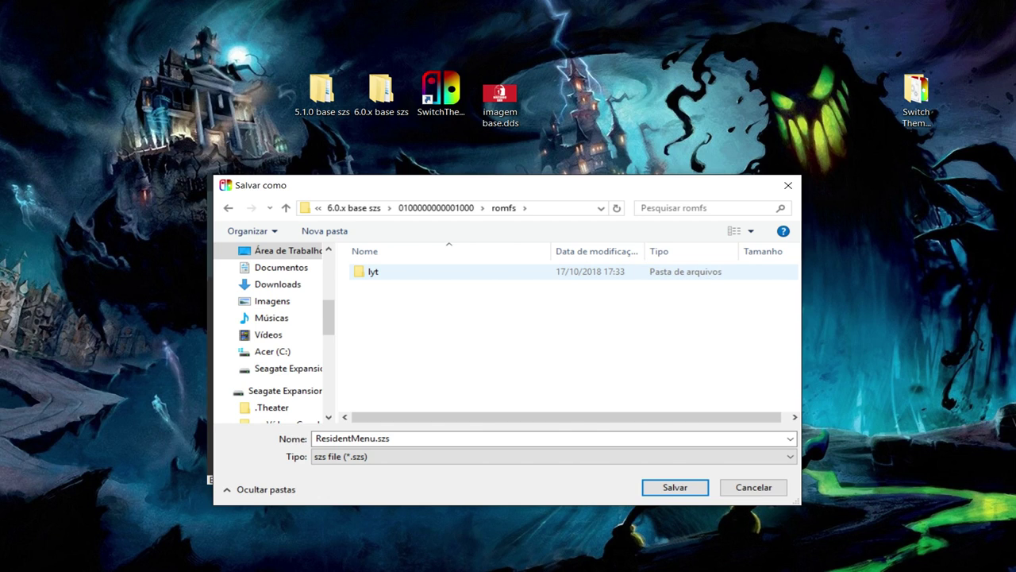
double_click(385, 271)
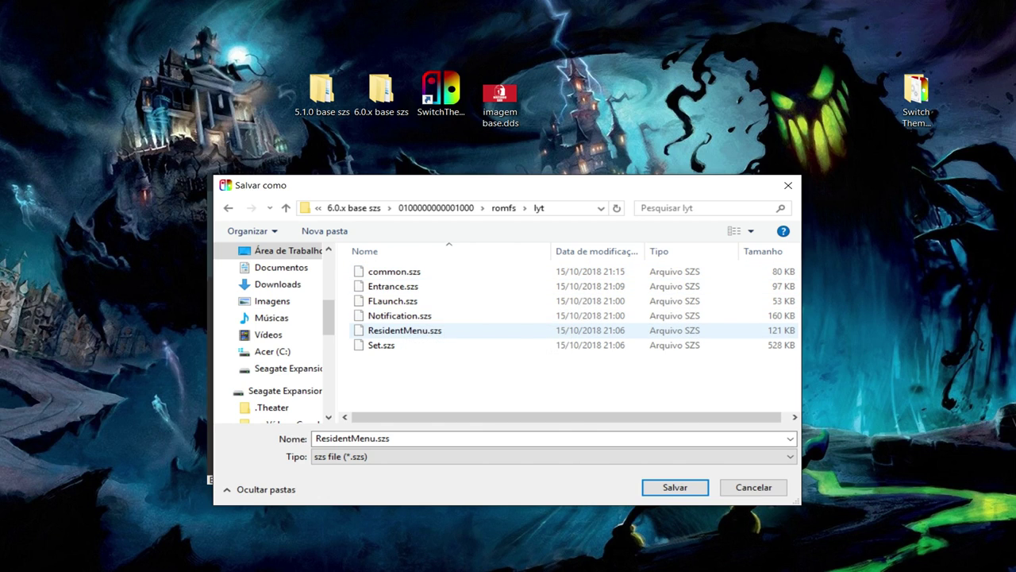
click(419, 330)
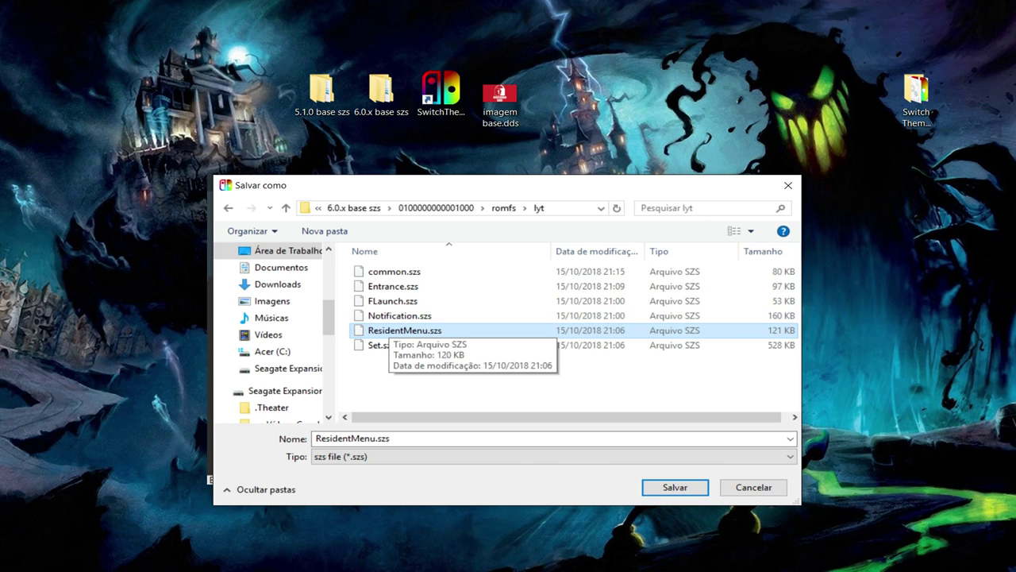
key(Return)
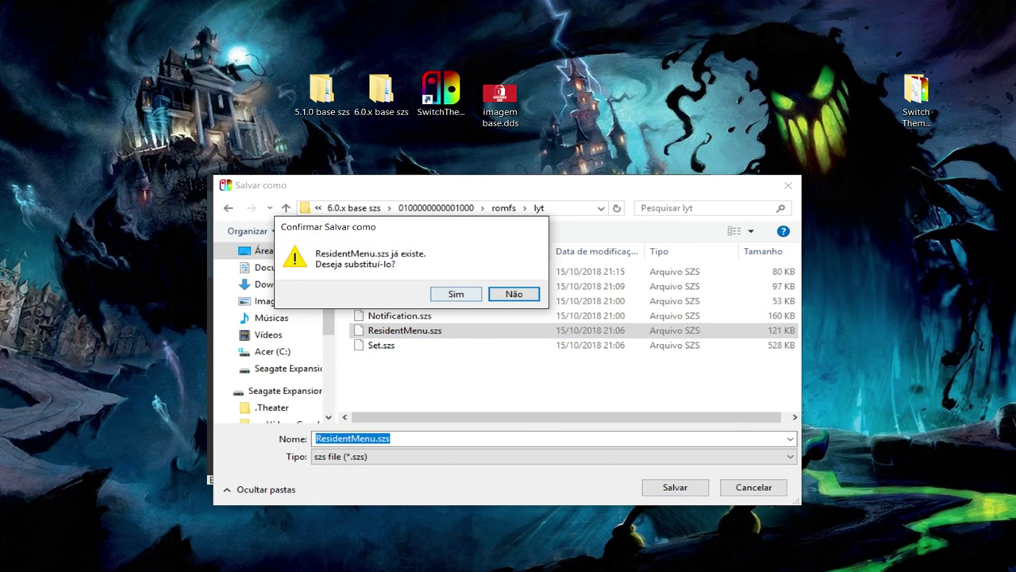
key(Return)
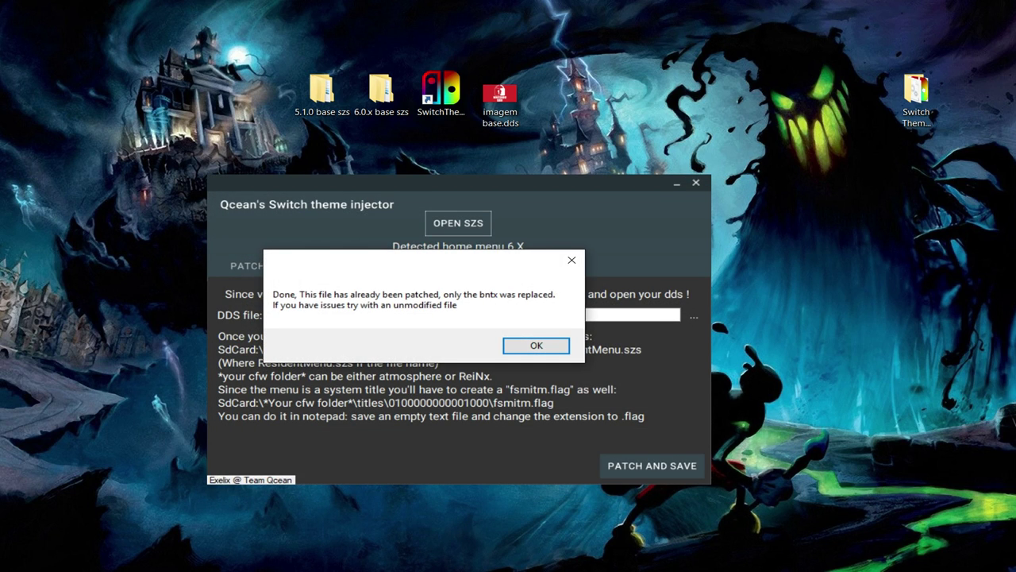
key(Return)
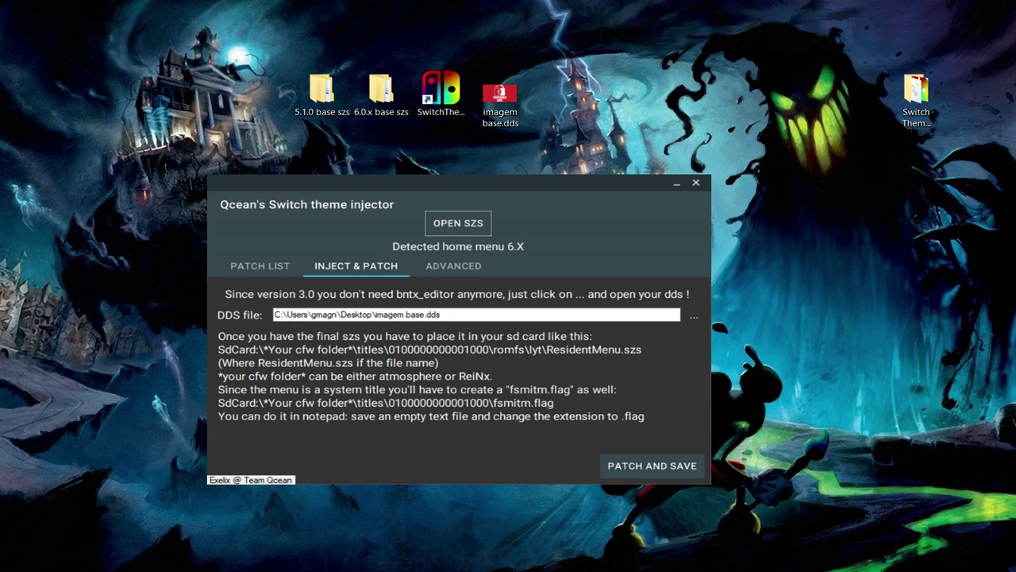
click(458, 223)
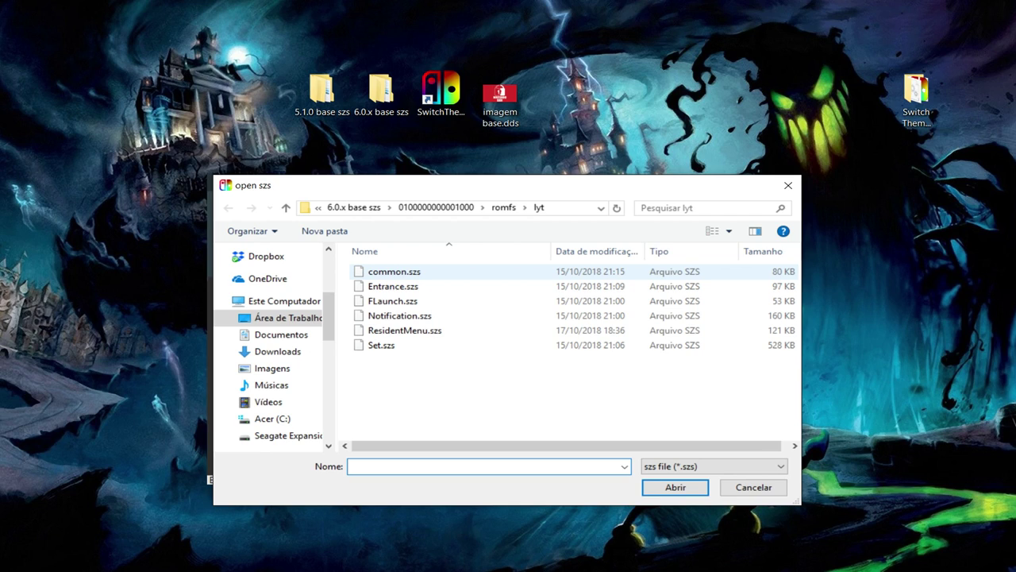
click(394, 272)
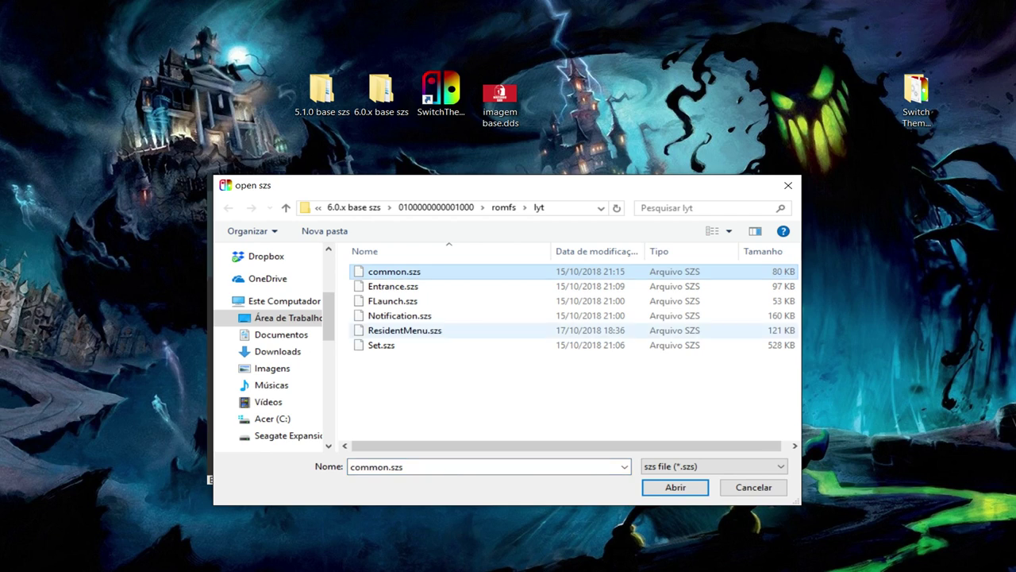
key(Return)
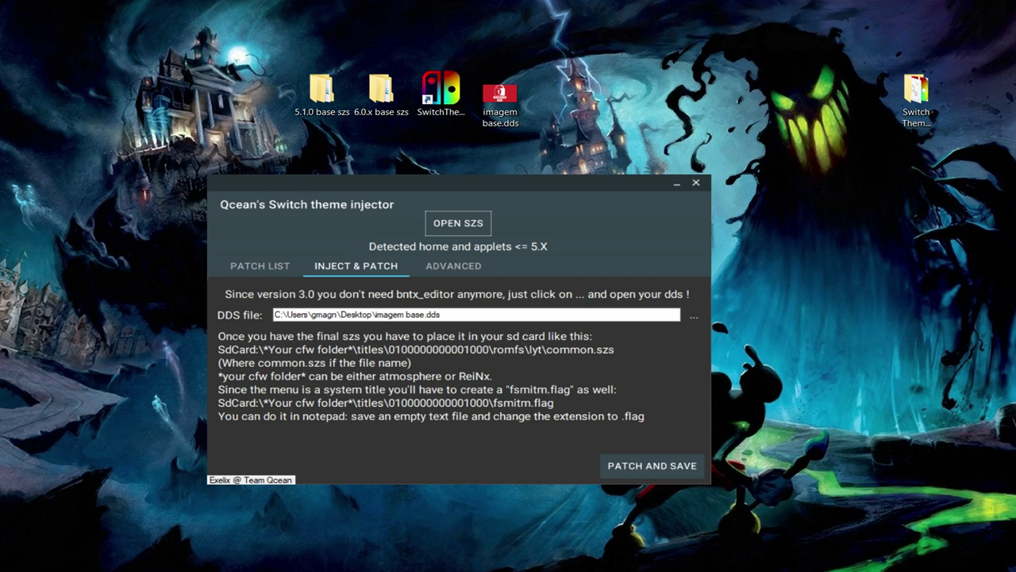
Patch common.szs with the loaded imagem base.dds and overwrite the original file in the 6.0.x lyt folder
click(651, 466)
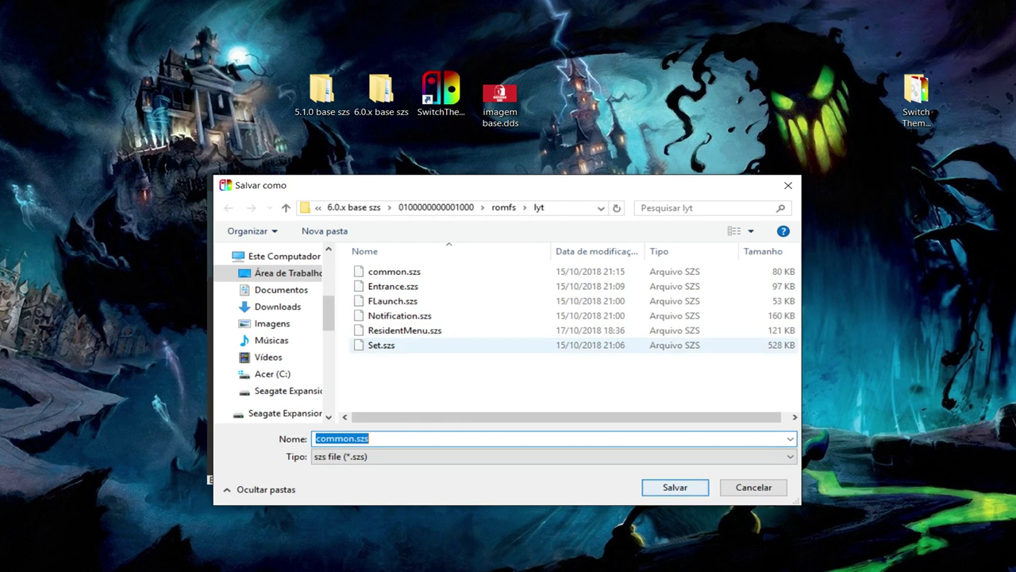
click(394, 272)
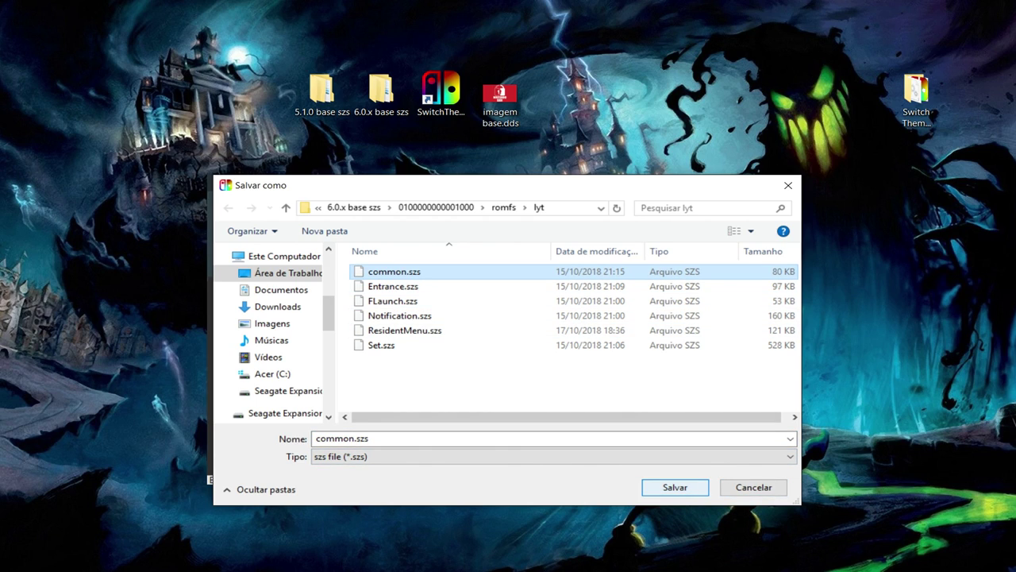
key(Return)
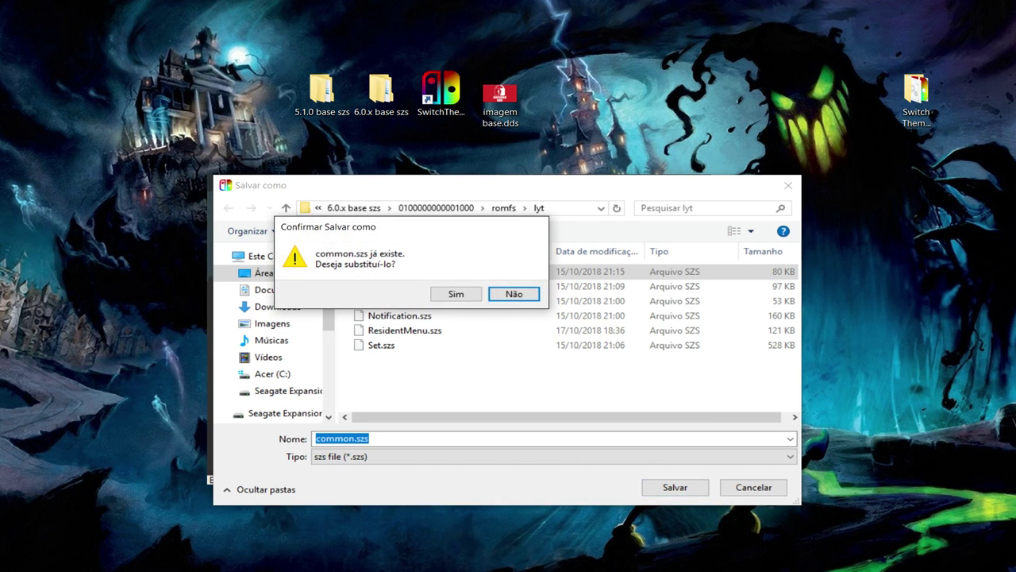
key(Left)
key(Return)
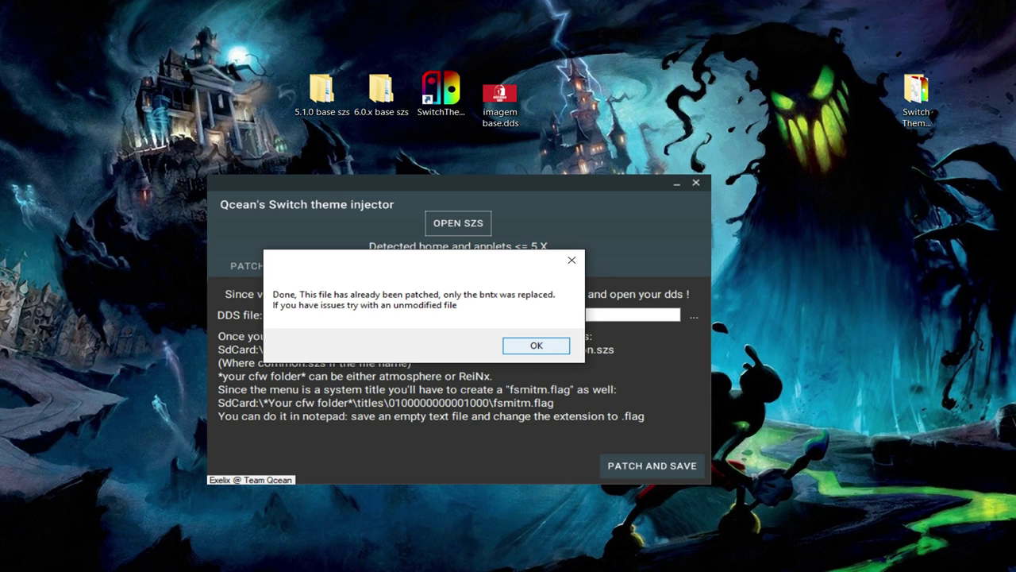
key(Return)
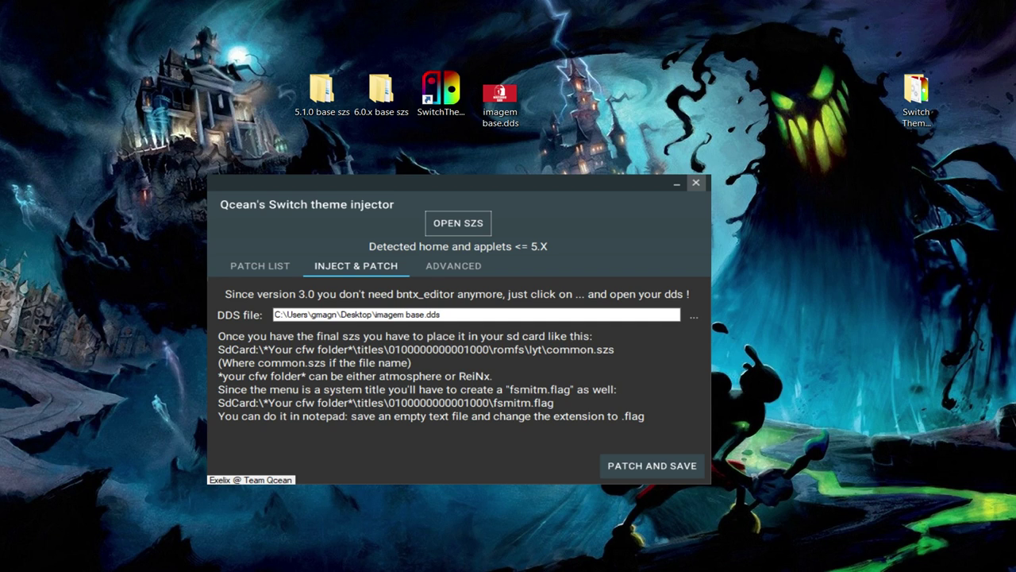
Close the theme injector, relaunch SwitchThemes from the desktop, and move its window fully into view
click(696, 183)
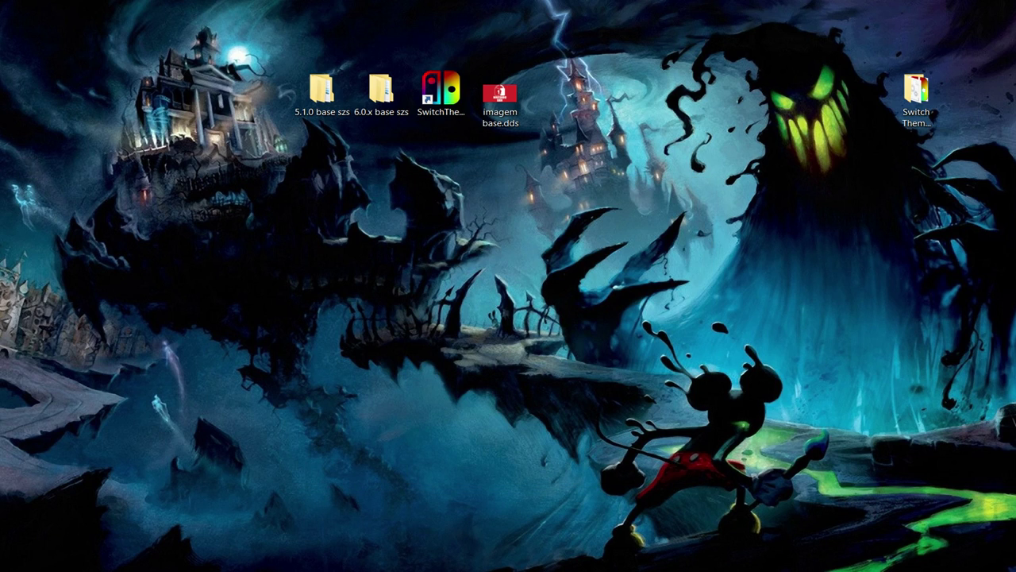
click(321, 93)
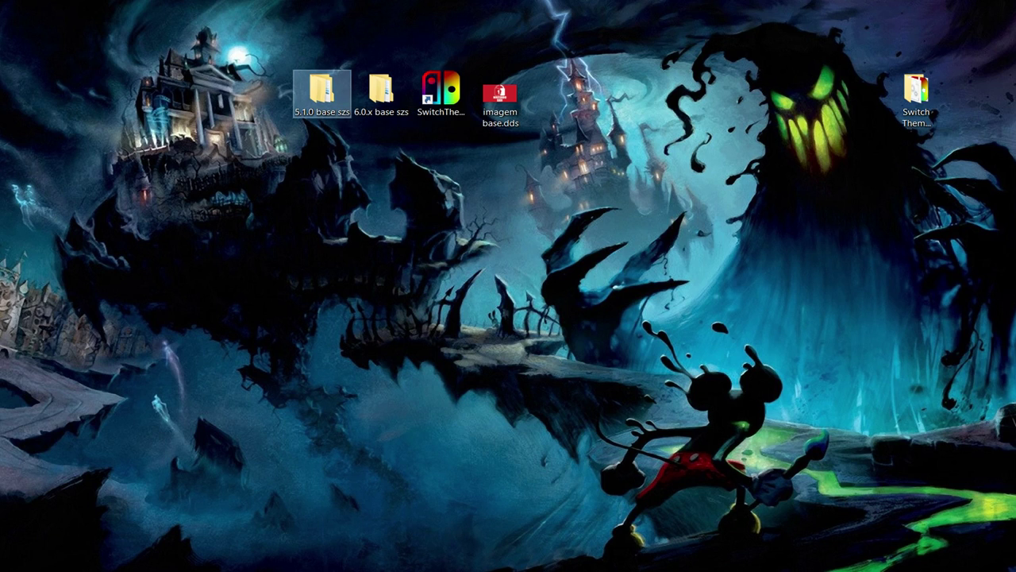
double_click(440, 93)
double_click(441, 92)
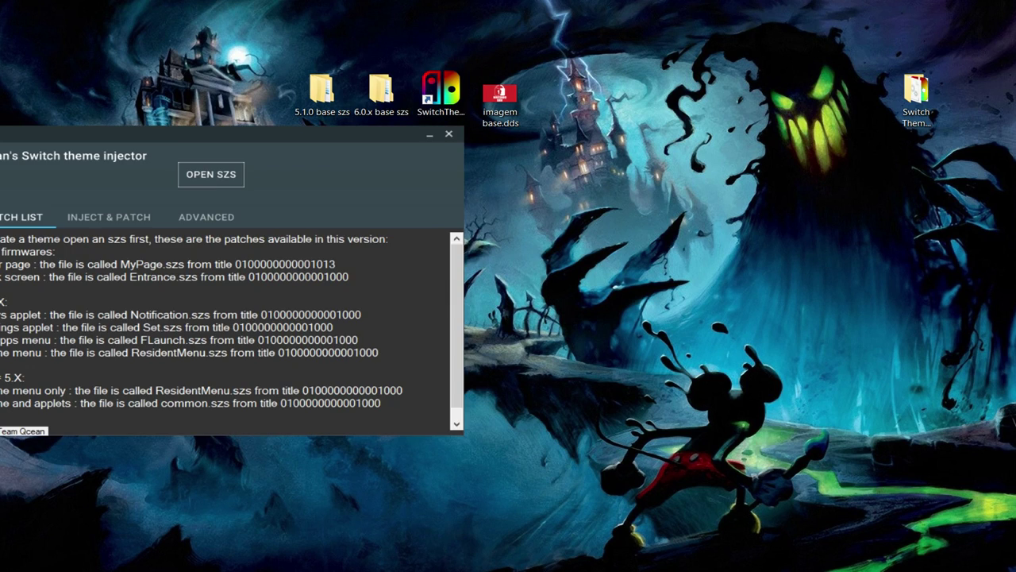
drag(302, 134, 544, 150)
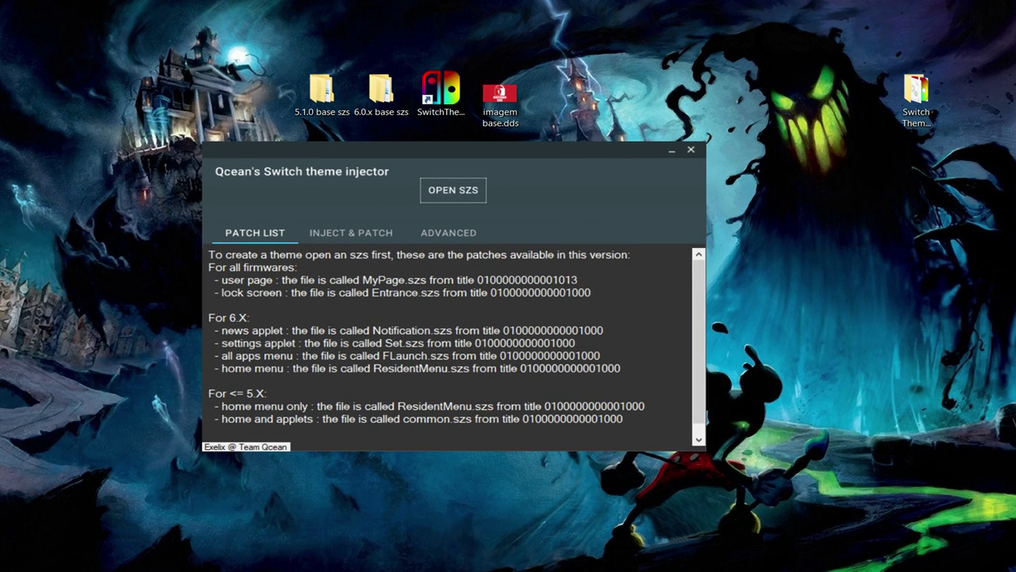
click(453, 190)
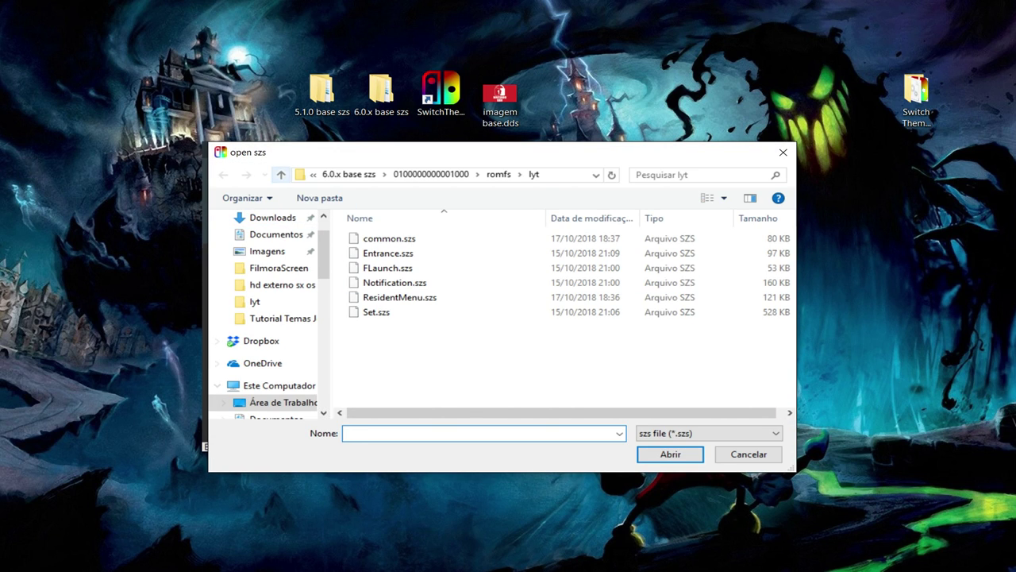
click(281, 175)
click(281, 175)
click(281, 175)
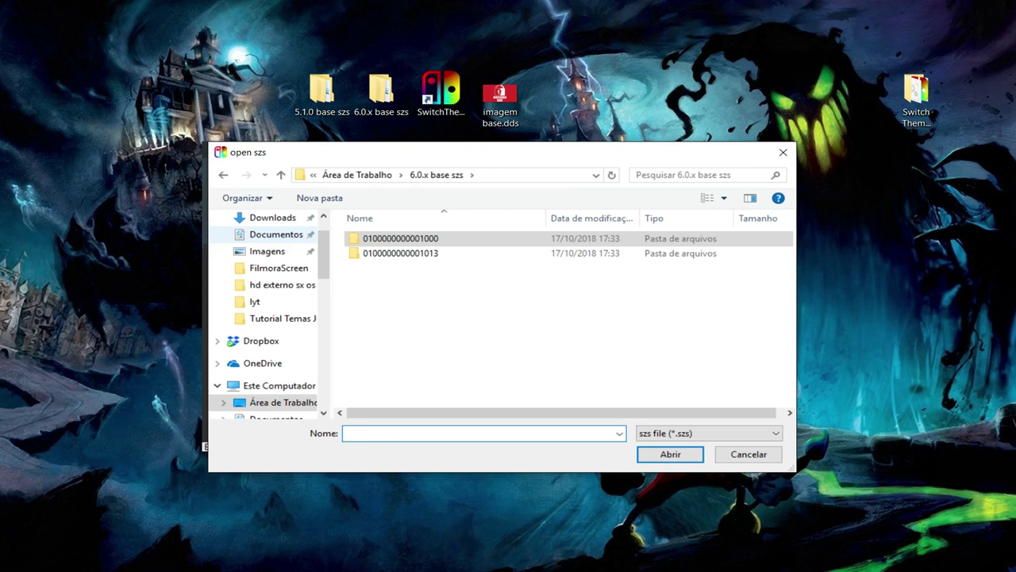
click(277, 402)
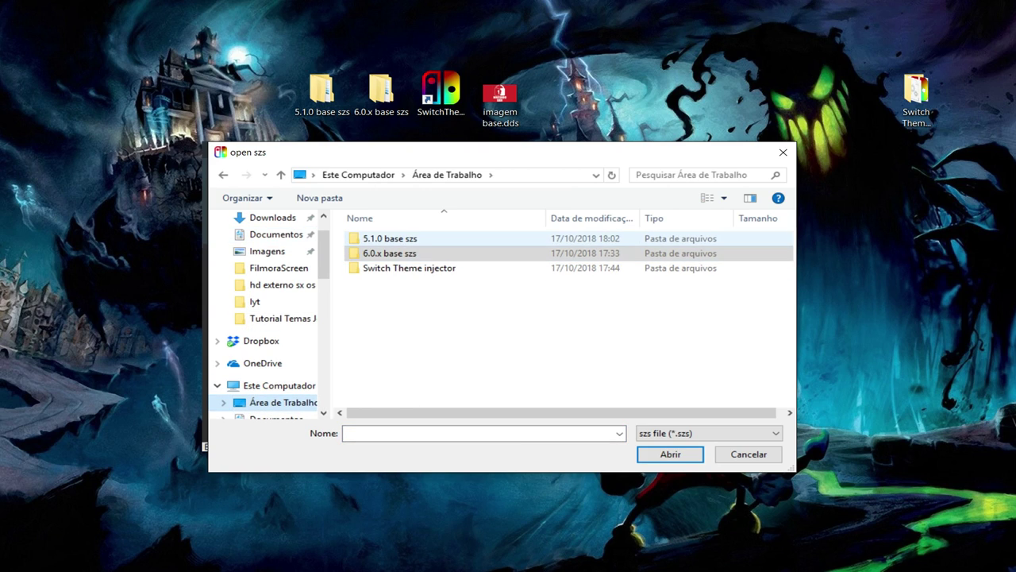
click(390, 238)
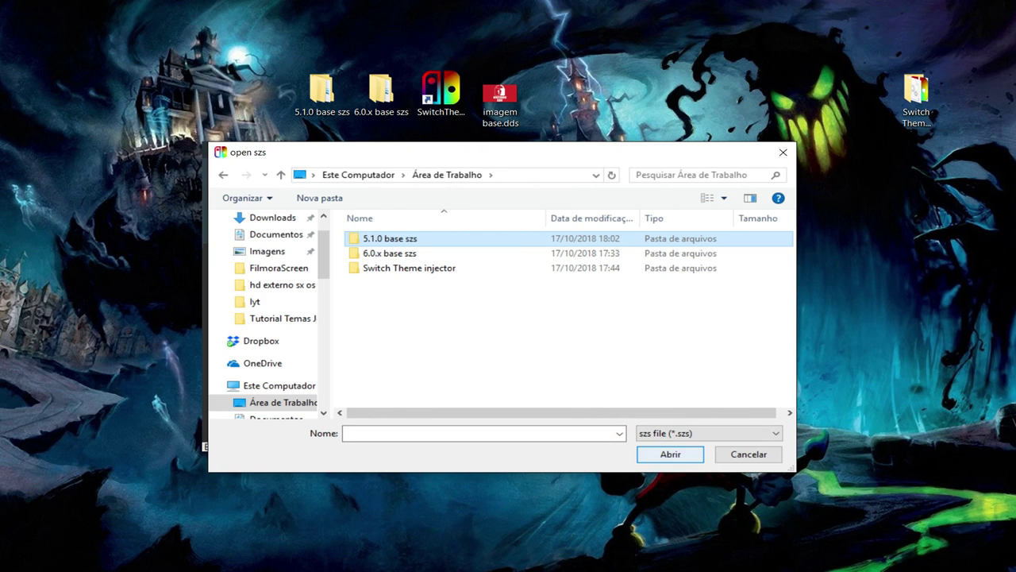
double_click(390, 238)
click(400, 239)
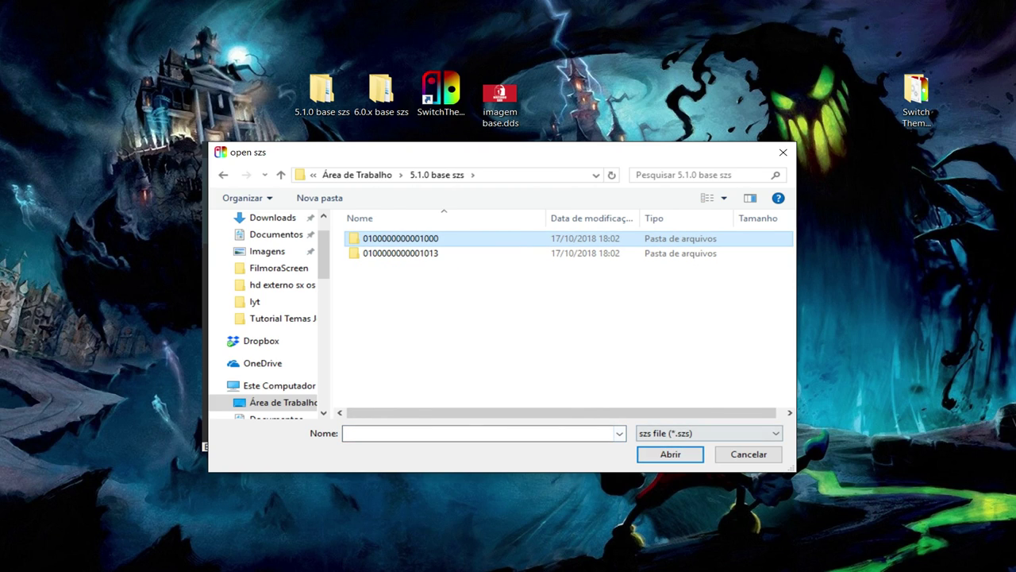
key(Return)
key(Return)
key(Return)
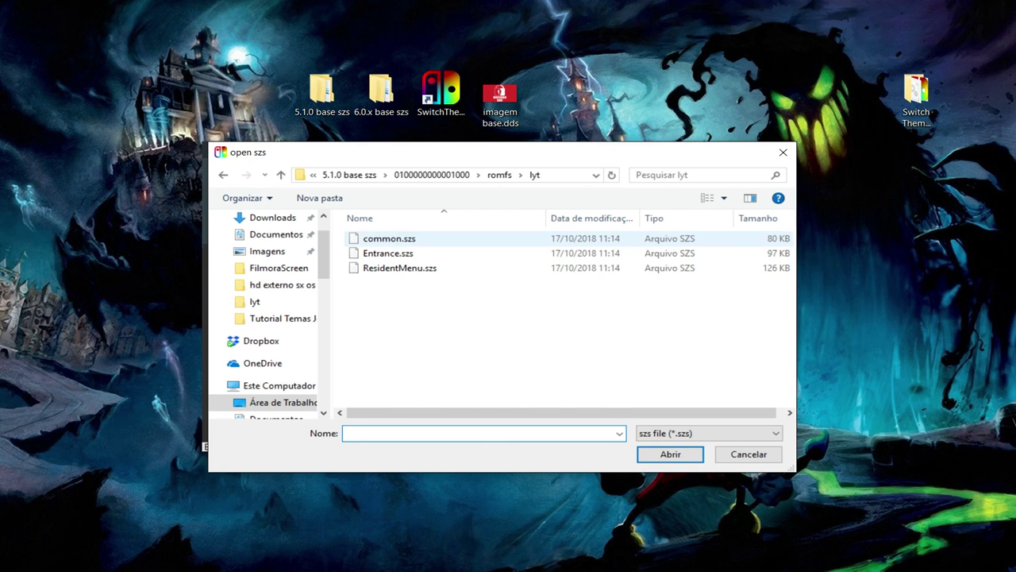
click(400, 269)
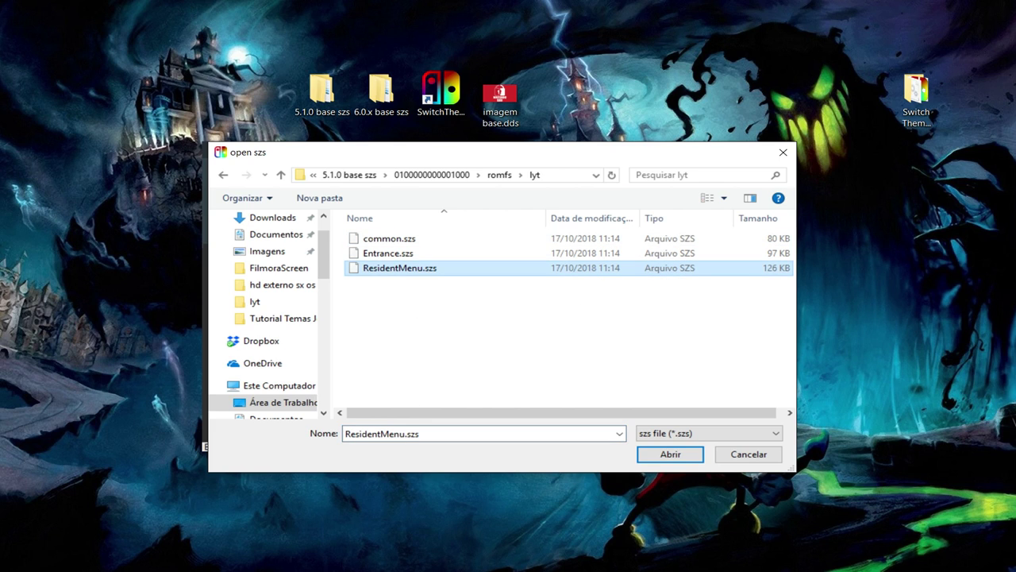
click(671, 453)
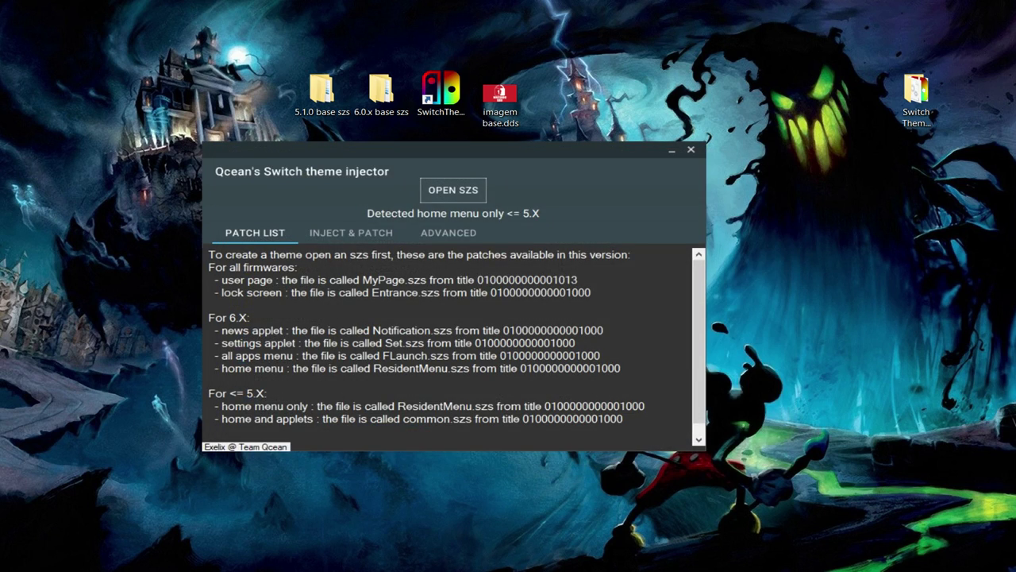
Load imagem base.dds from the desktop as the DDS picture to inject into the 5.1.0 home menu
click(351, 232)
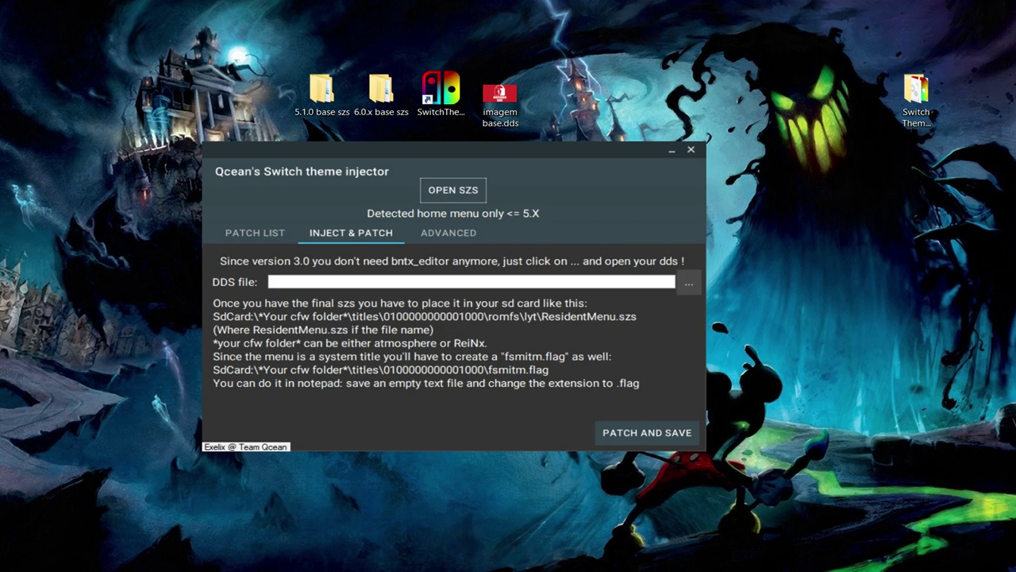
click(688, 282)
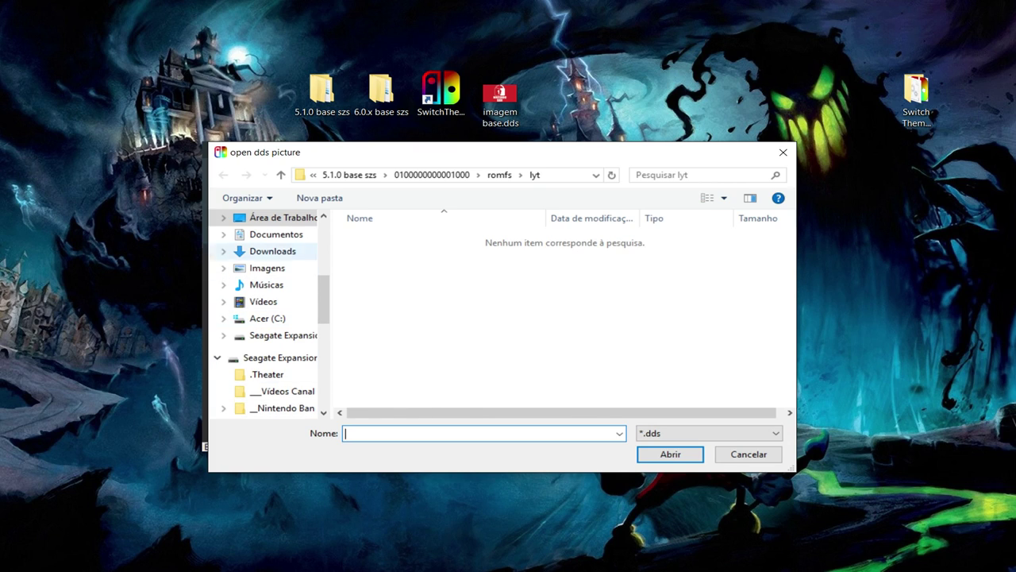
click(321, 217)
click(399, 283)
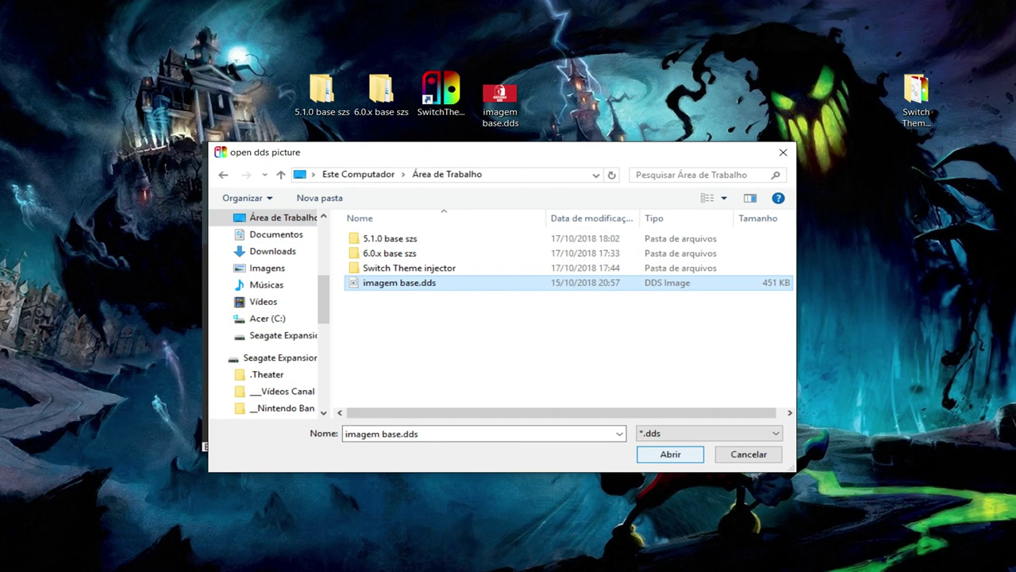
key(Return)
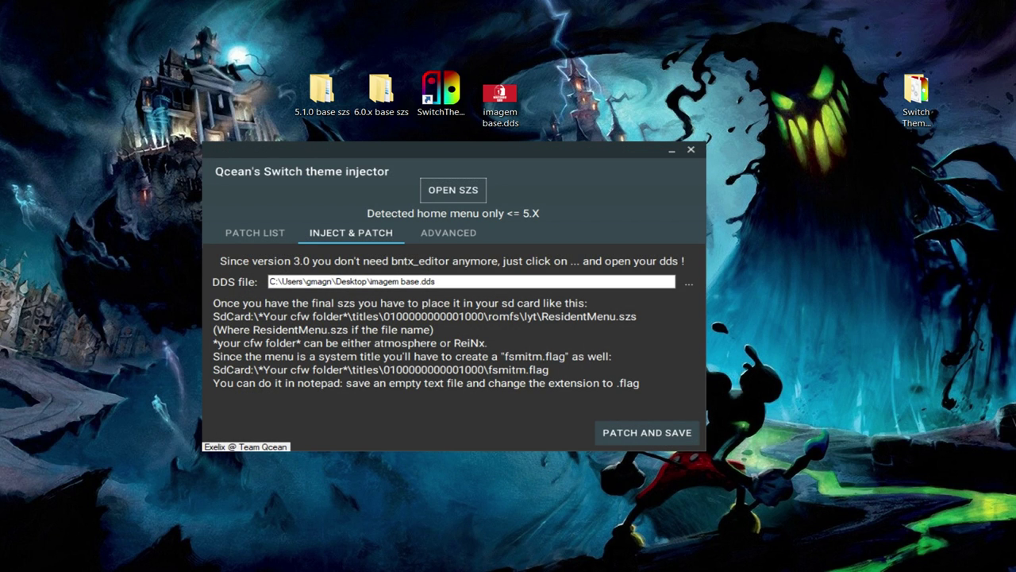
click(647, 433)
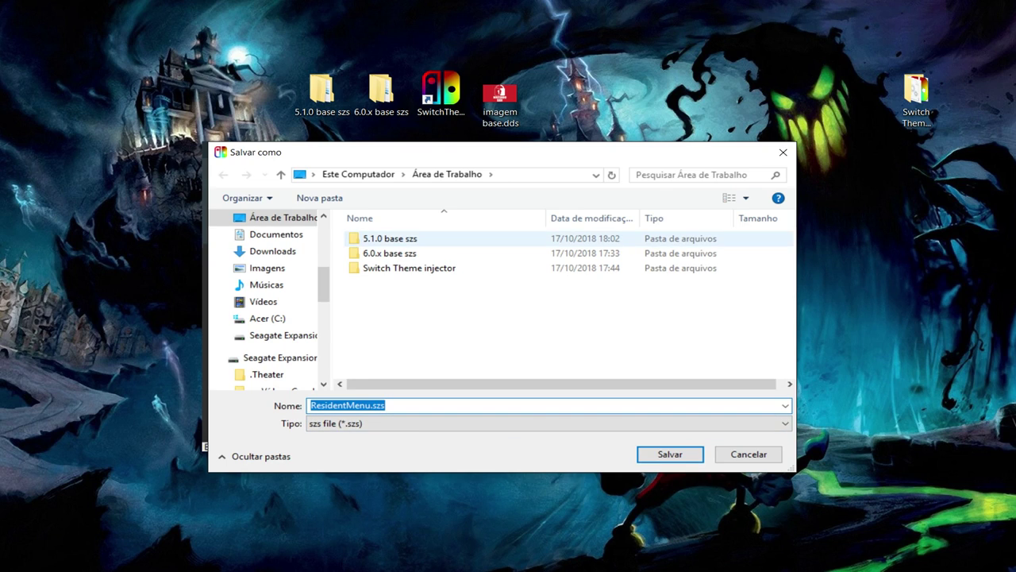
double_click(390, 239)
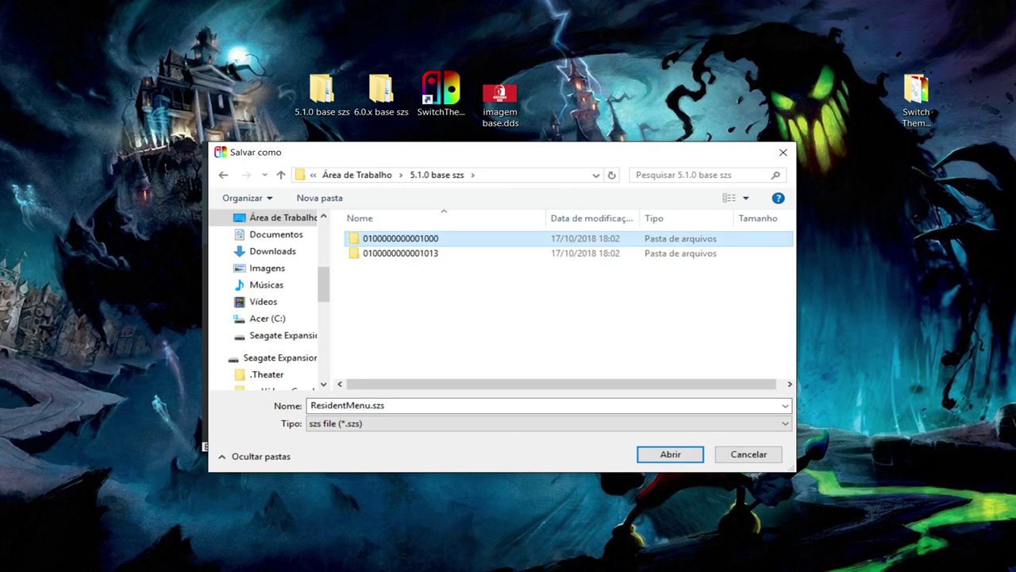
double_click(389, 238)
double_click(381, 238)
double_click(381, 238)
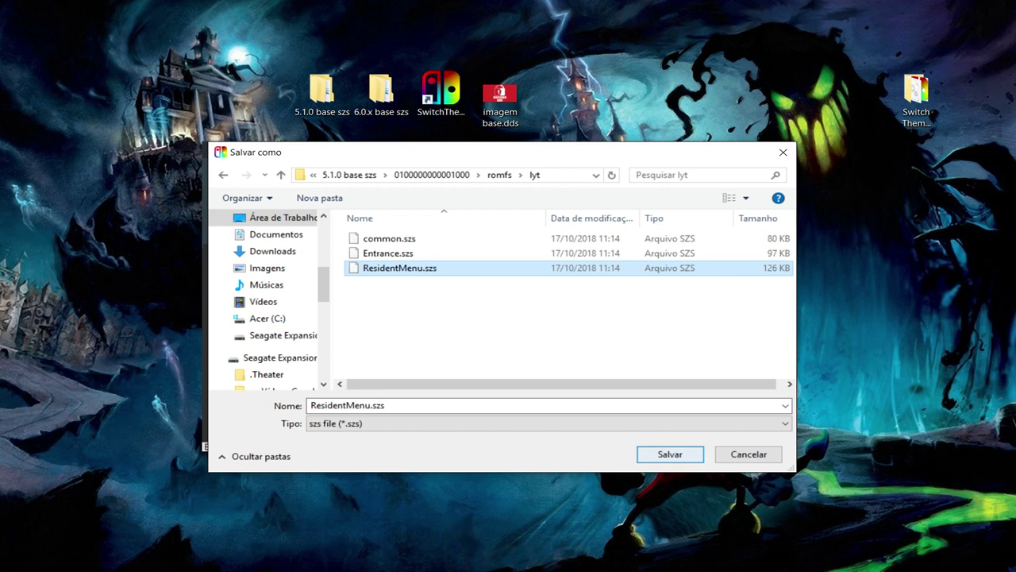
click(669, 453)
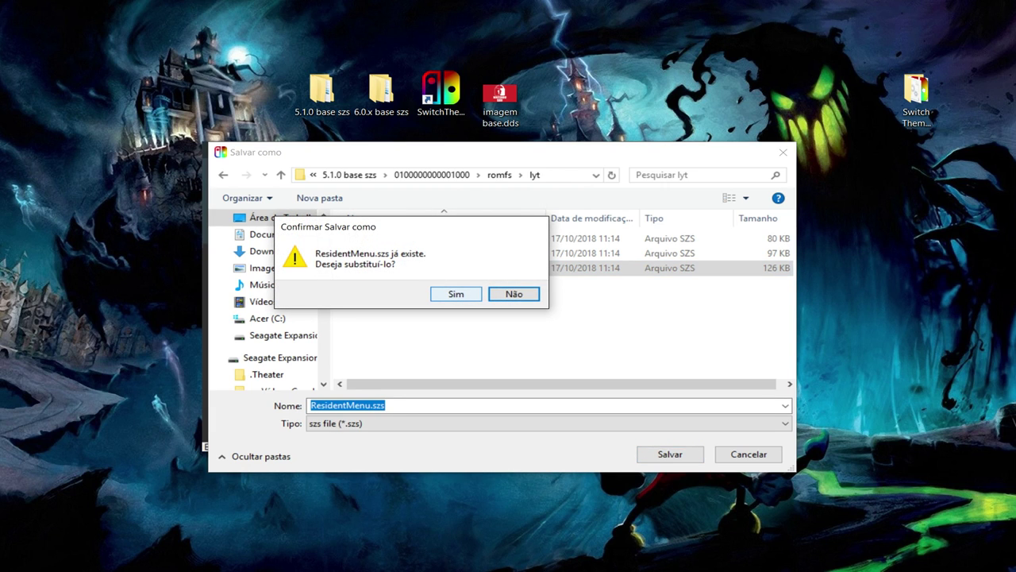
click(456, 293)
click(580, 345)
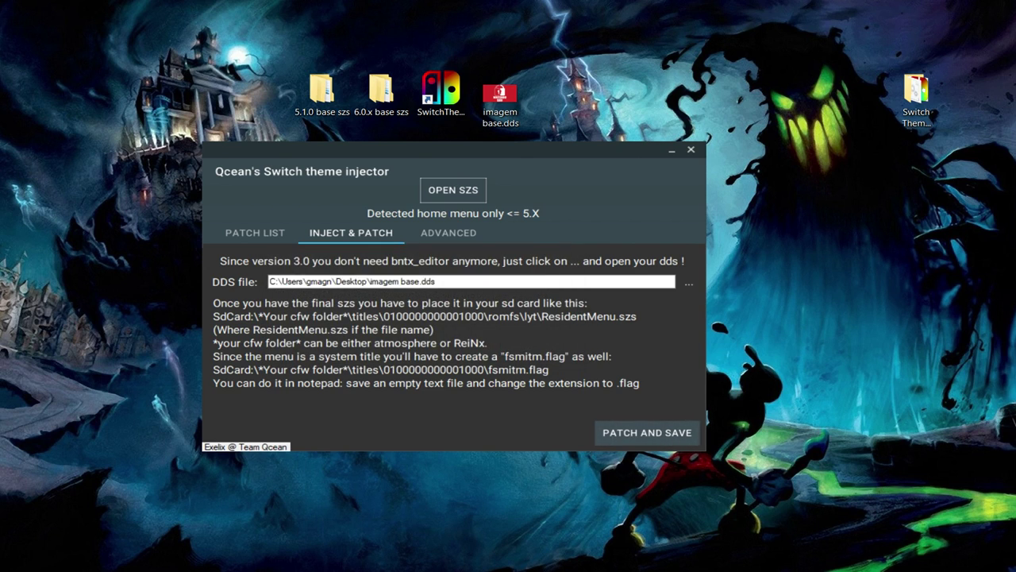
Open common.szs from the 5.1.0 base szs lyt folder in the theme injector
click(454, 190)
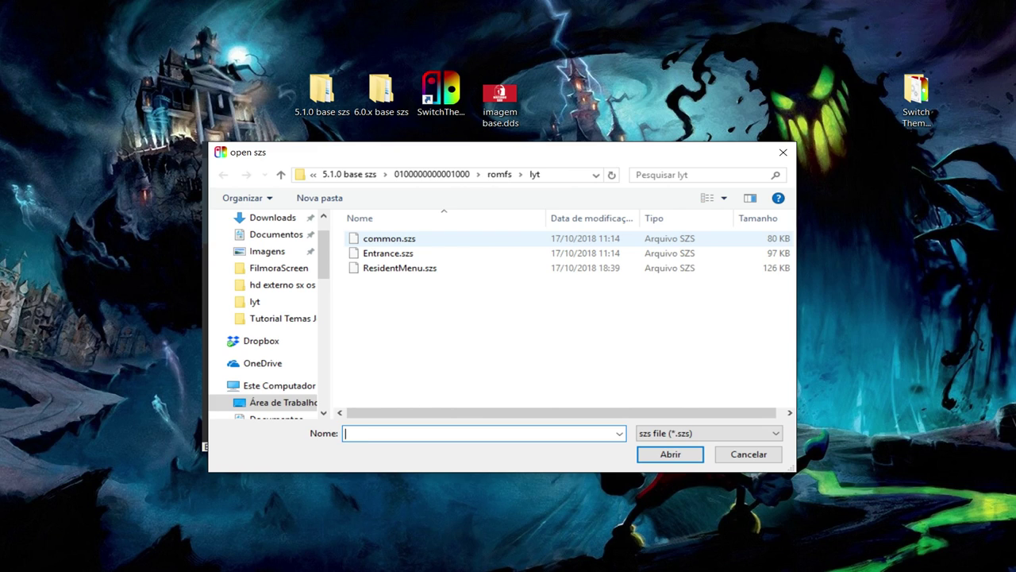
click(389, 239)
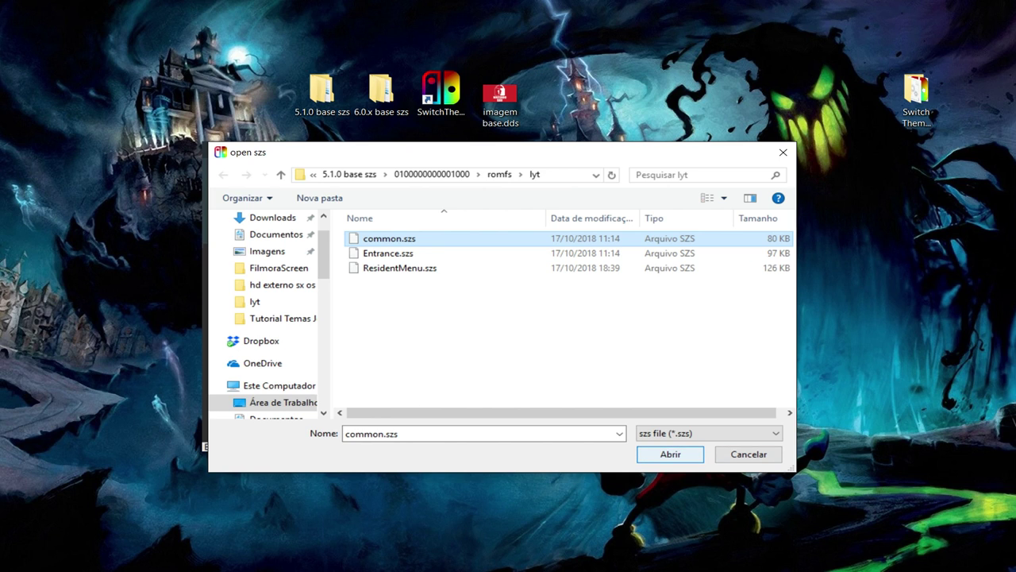
key(Return)
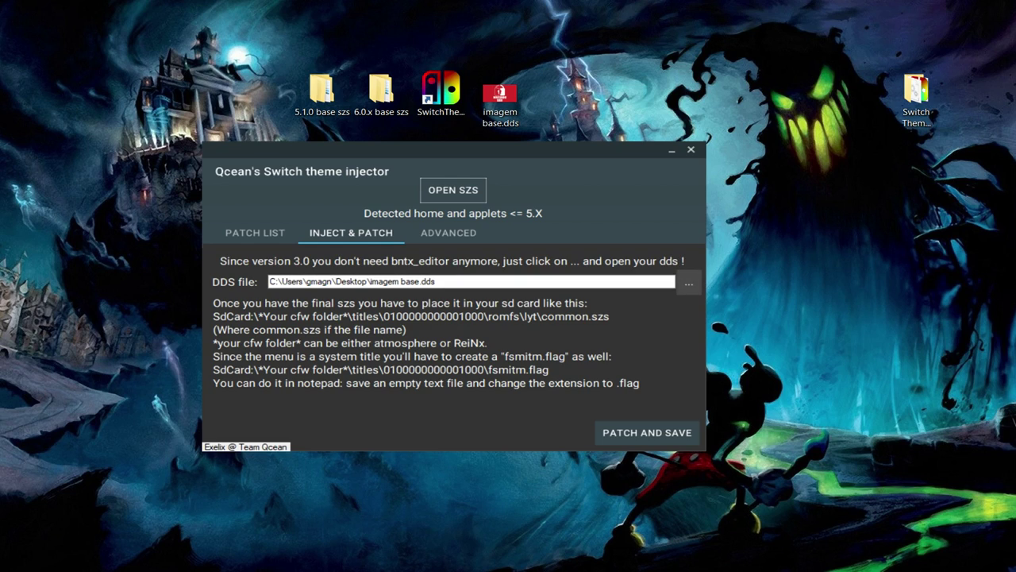
Patch common.szs with the already loaded imagem base.dds and overwrite the original file in the 5.1.0 lyt folder
drag(441, 281, 292, 282)
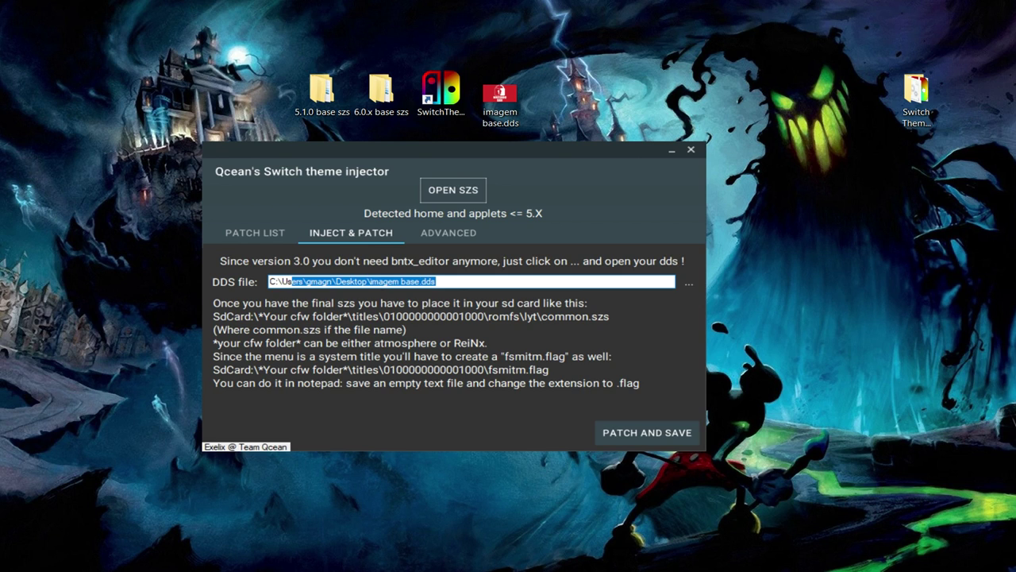
click(647, 433)
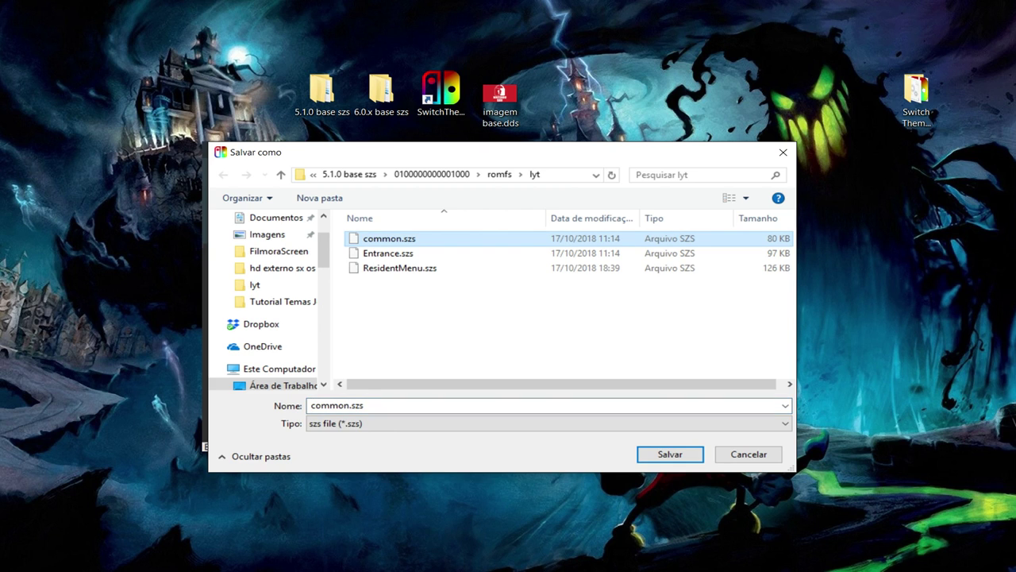
click(670, 454)
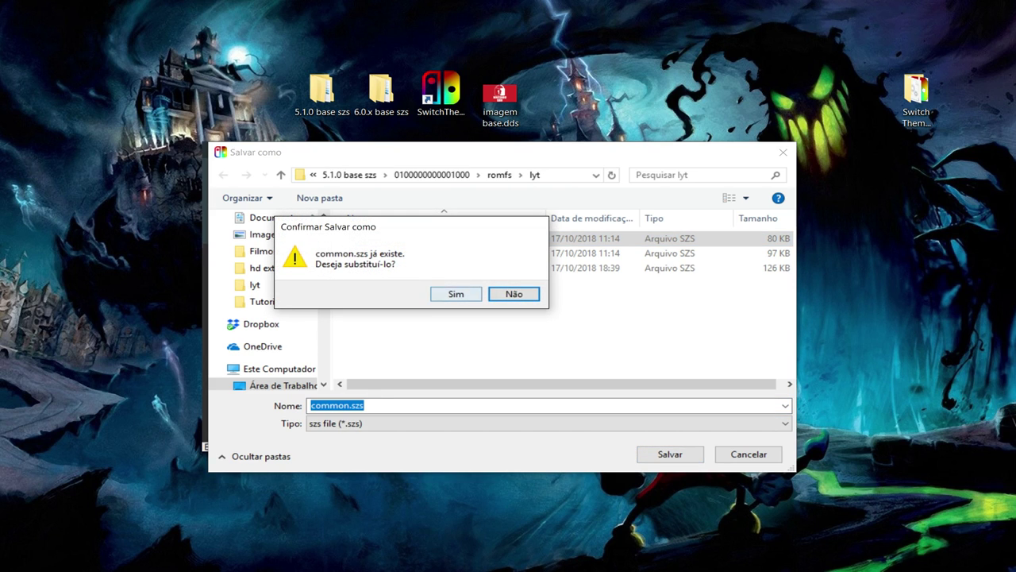
click(455, 293)
key(Return)
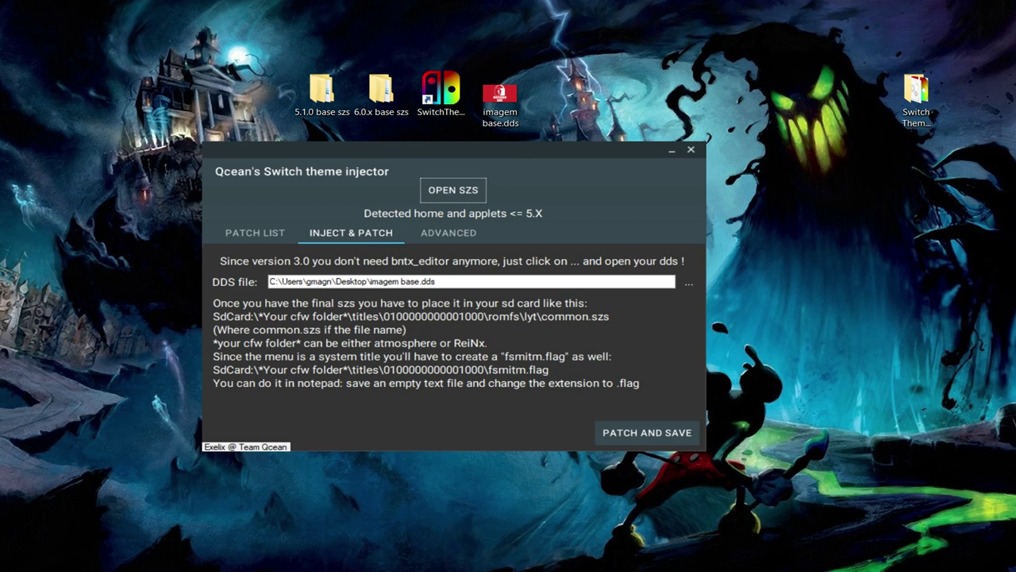
Close the theme injector and examine the title folders inside the desktop folder 6.0.x base szs
click(690, 149)
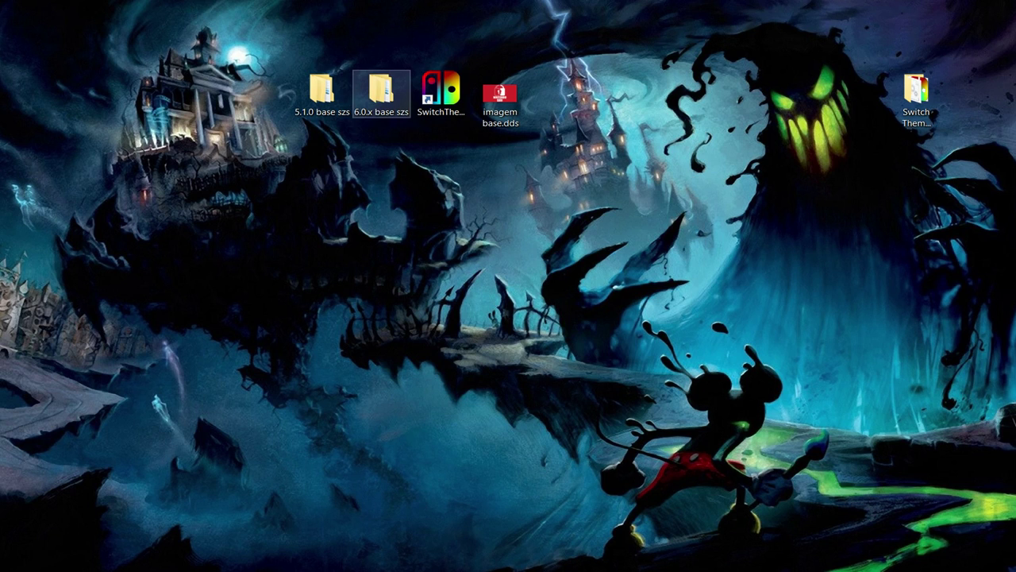
double_click(381, 89)
click(305, 361)
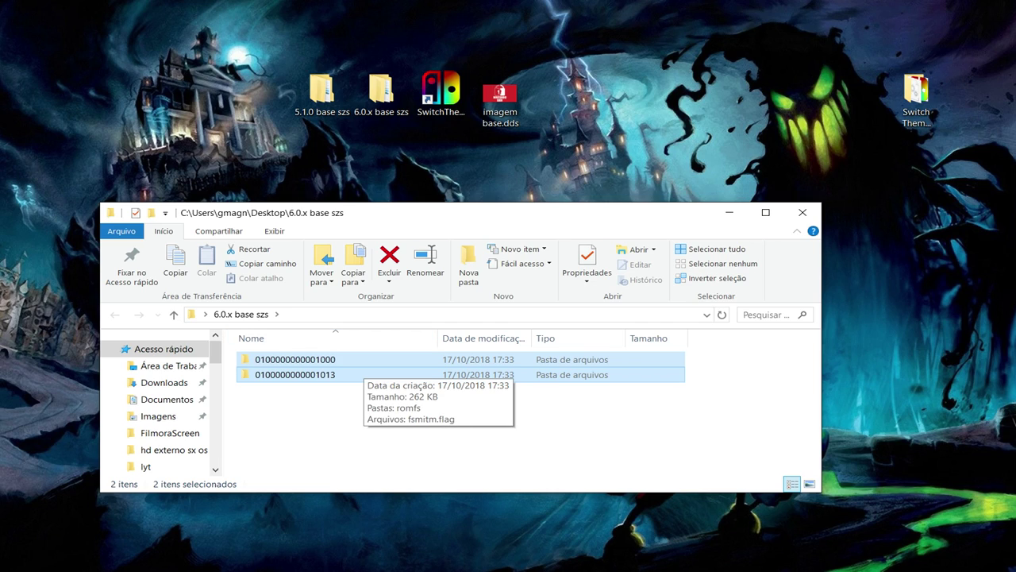
click(803, 212)
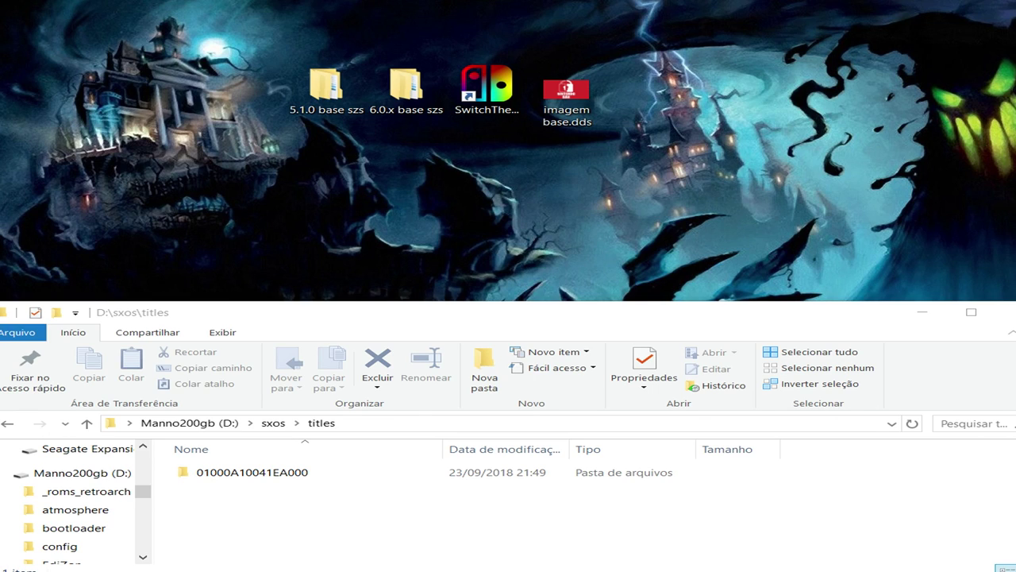
Go to the root of the SD card drive D: and examine the contents of atmosphere\titles
click(87, 424)
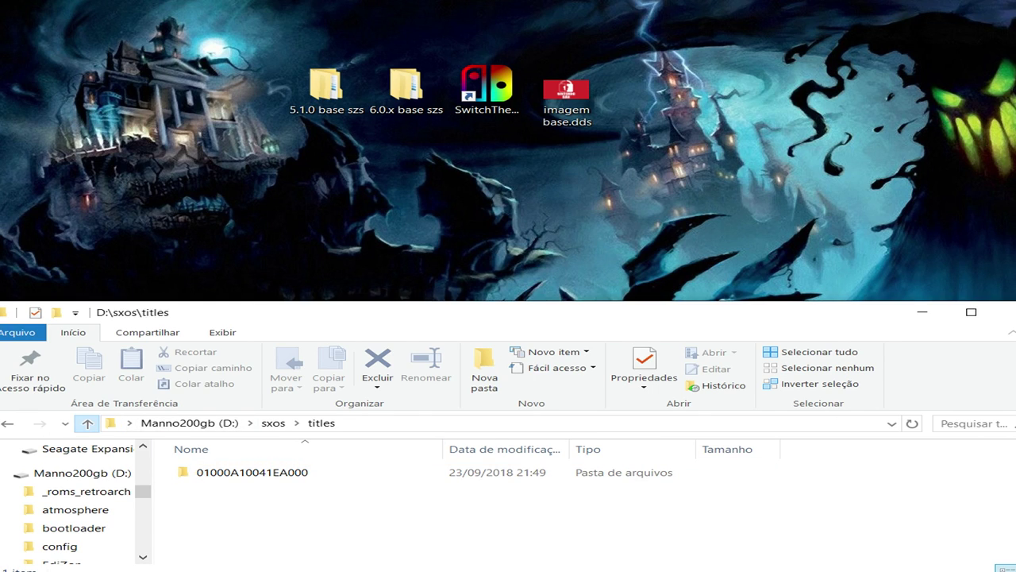
click(86, 423)
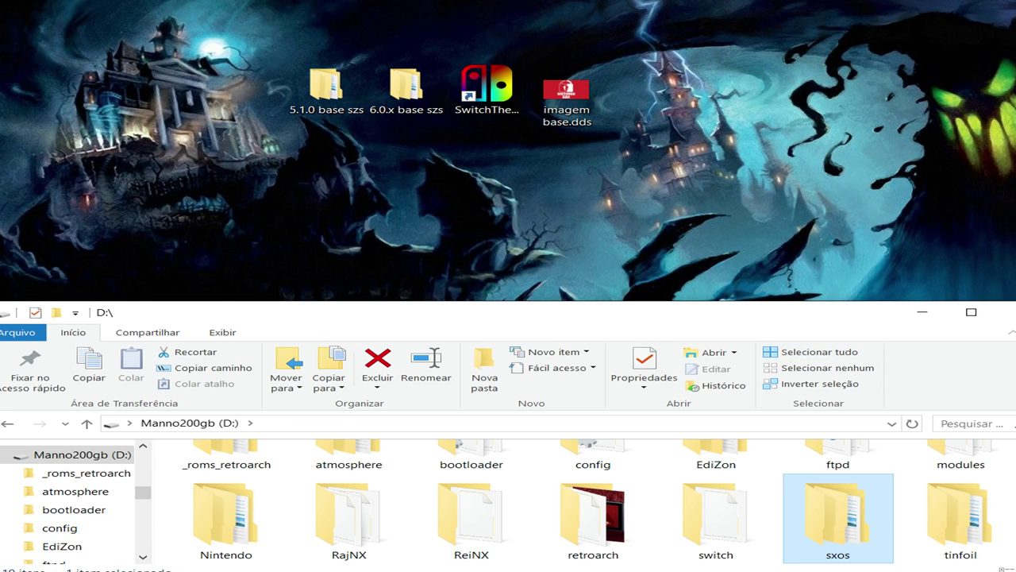
drag(334, 301, 334, 105)
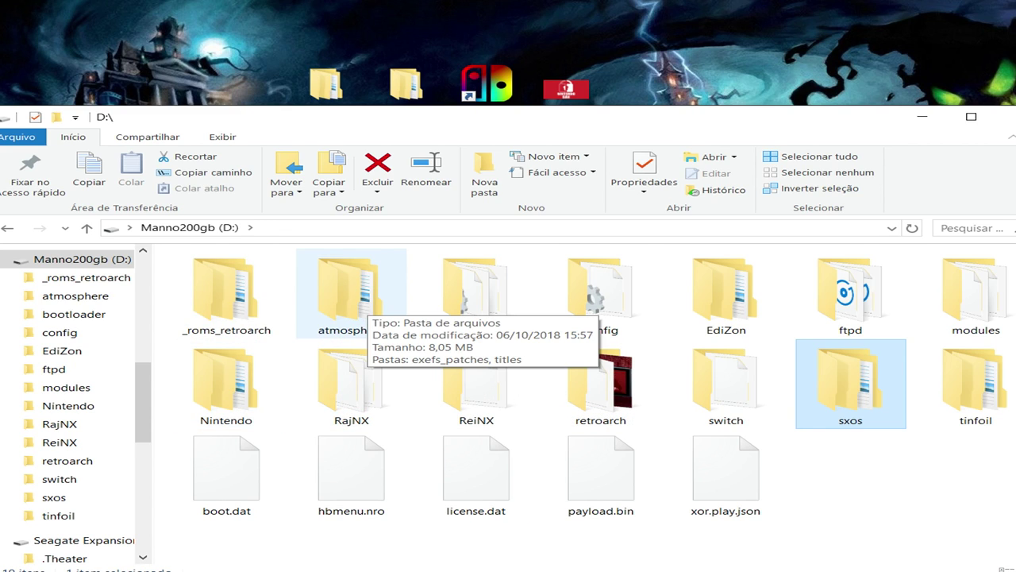
double_click(353, 293)
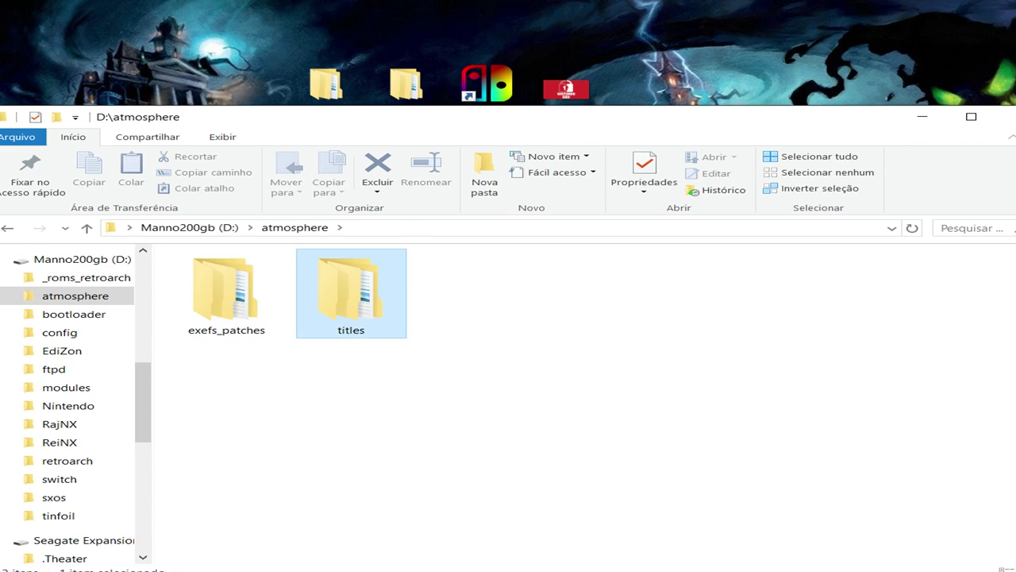
double_click(353, 293)
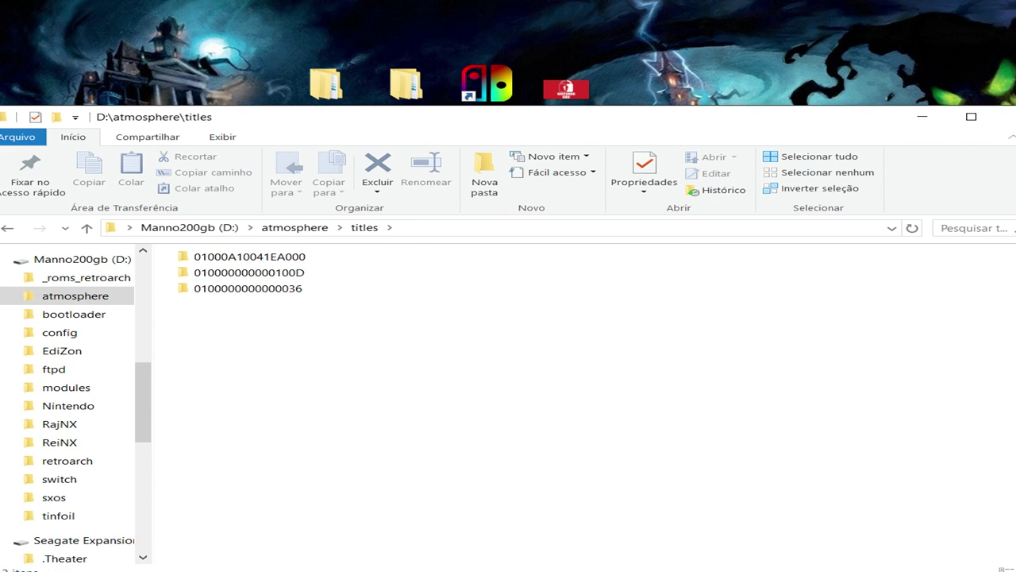
click(86, 228)
click(86, 227)
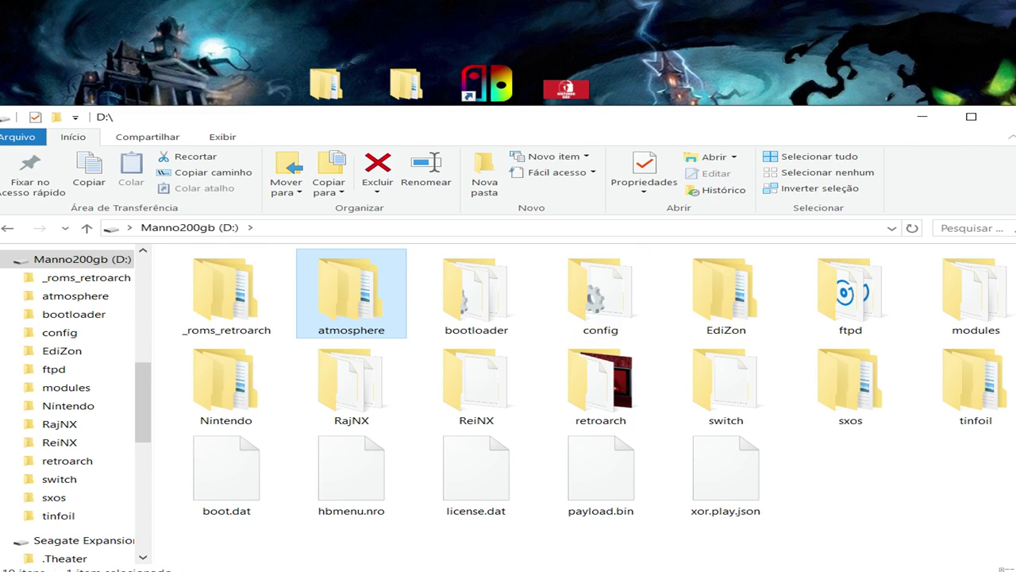
Examine the ReiNX\titles folder on the SD card and return to the card's root
click(477, 384)
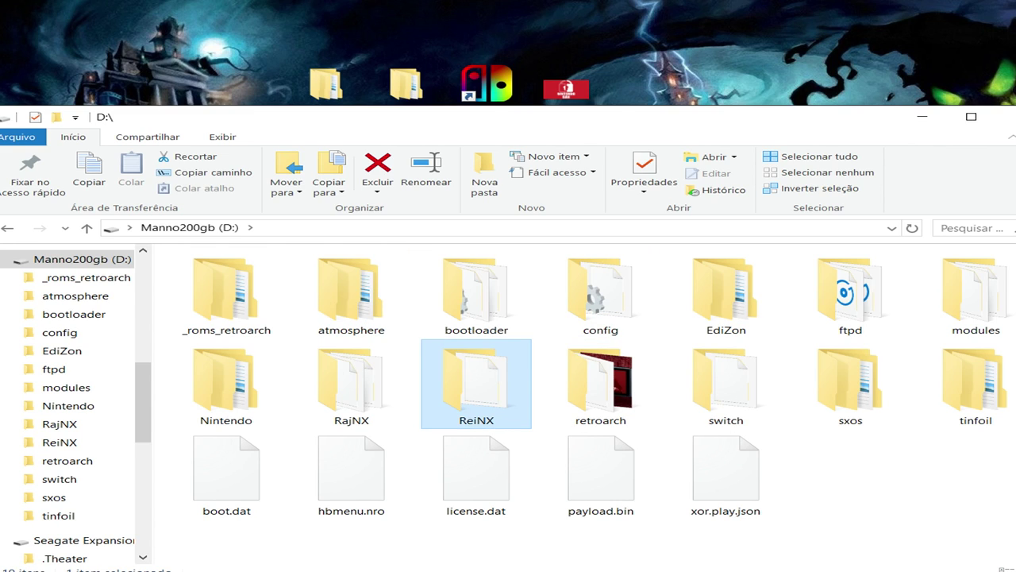
double_click(516, 361)
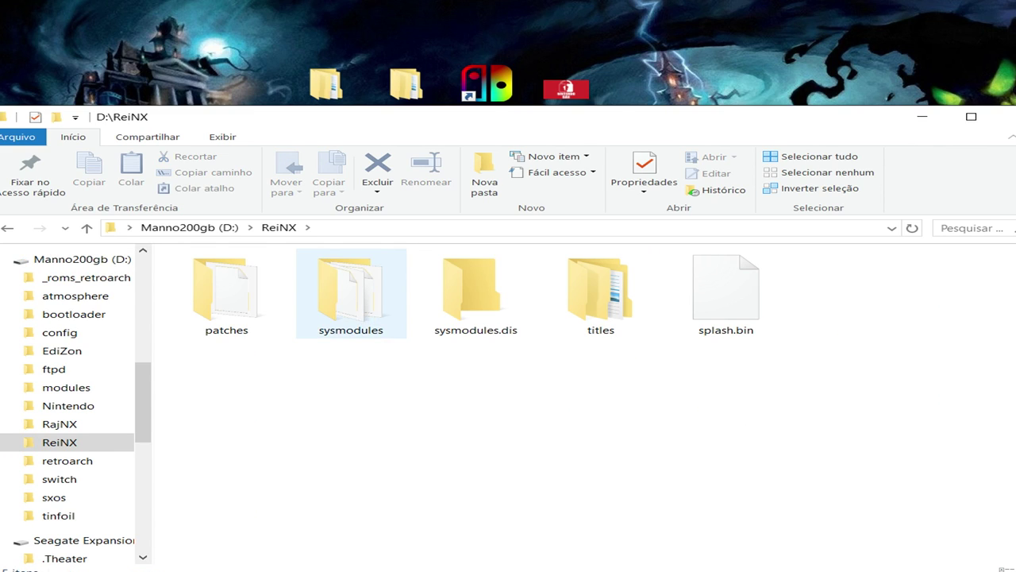
double_click(601, 290)
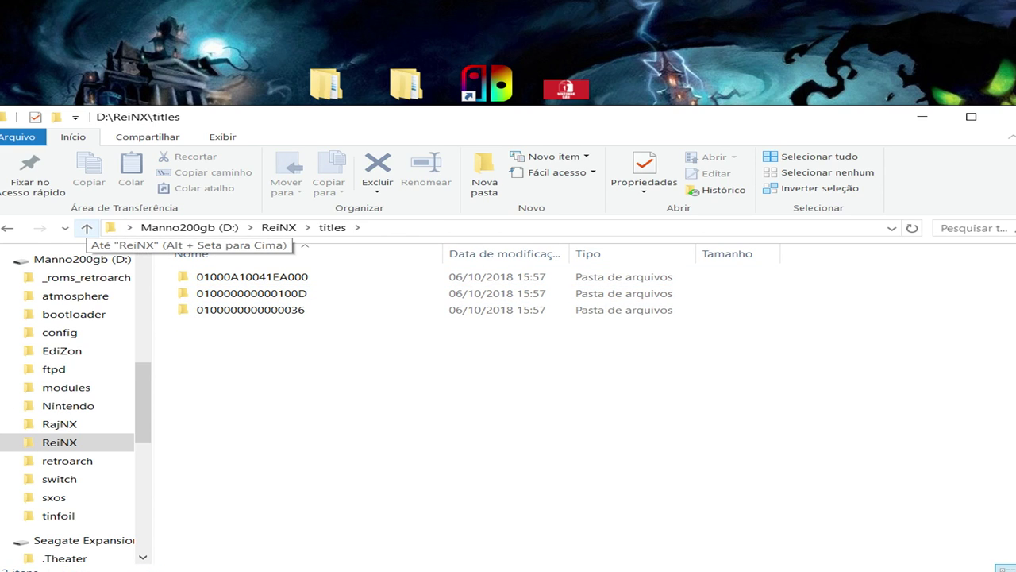
click(86, 228)
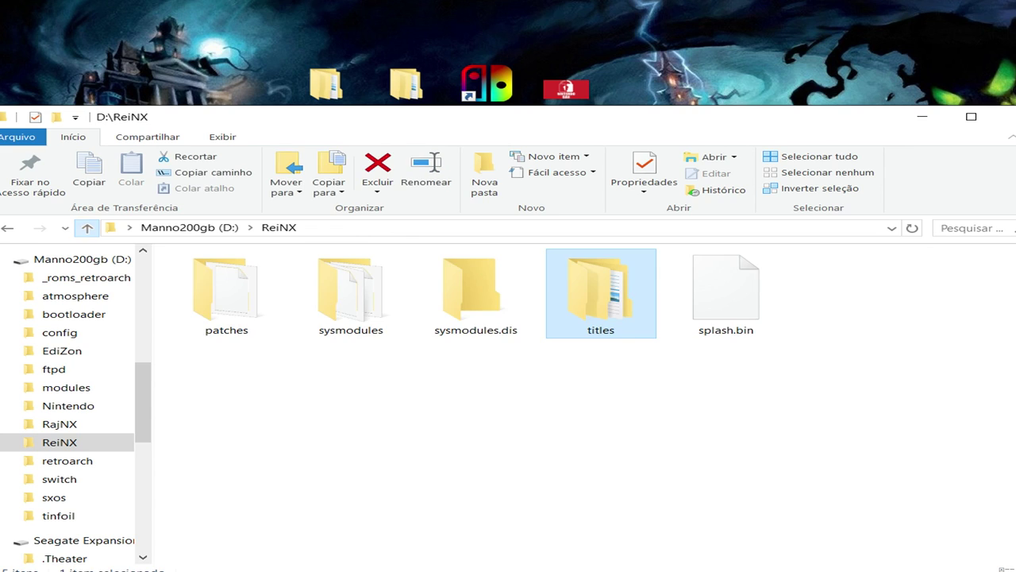
click(86, 228)
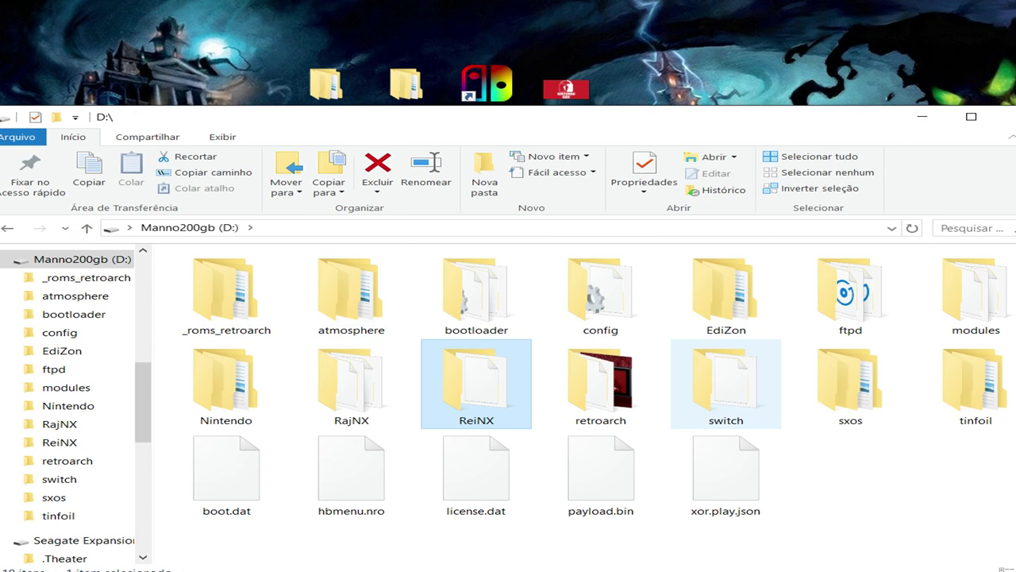
Open sxos\titles on the SD card and lower the file window to uncover the base szs folders on the desktop
click(850, 384)
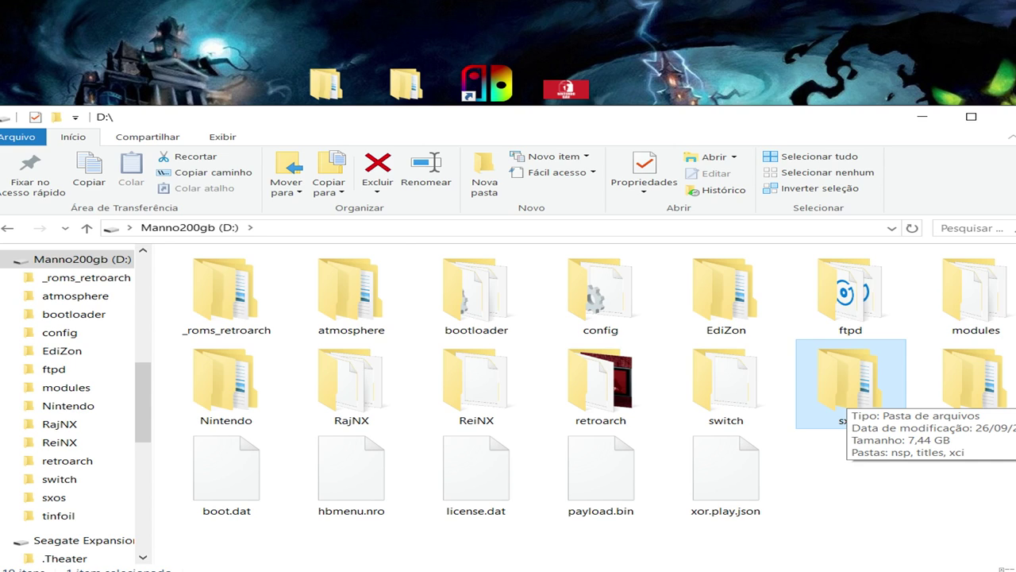
double_click(846, 401)
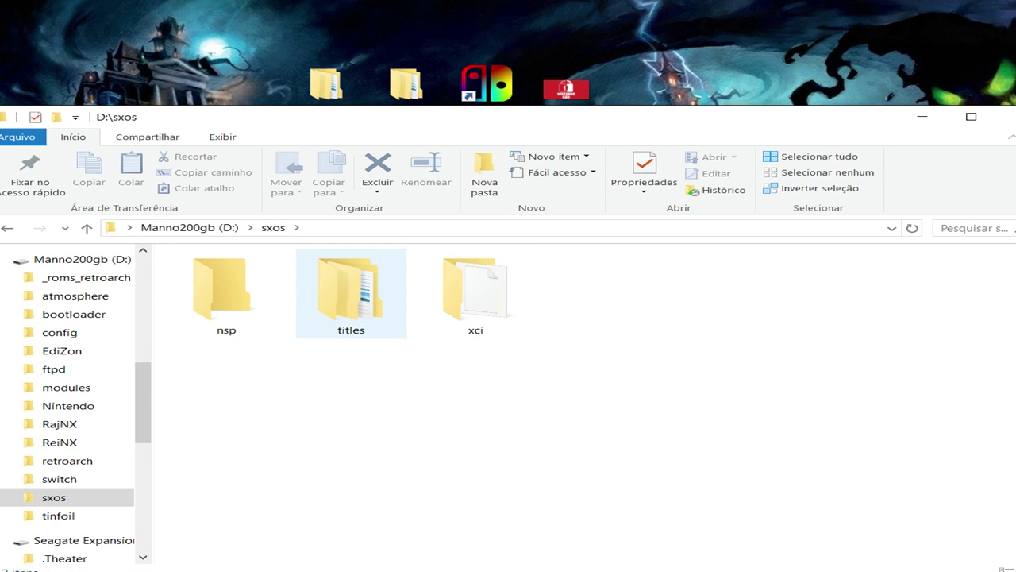
double_click(351, 292)
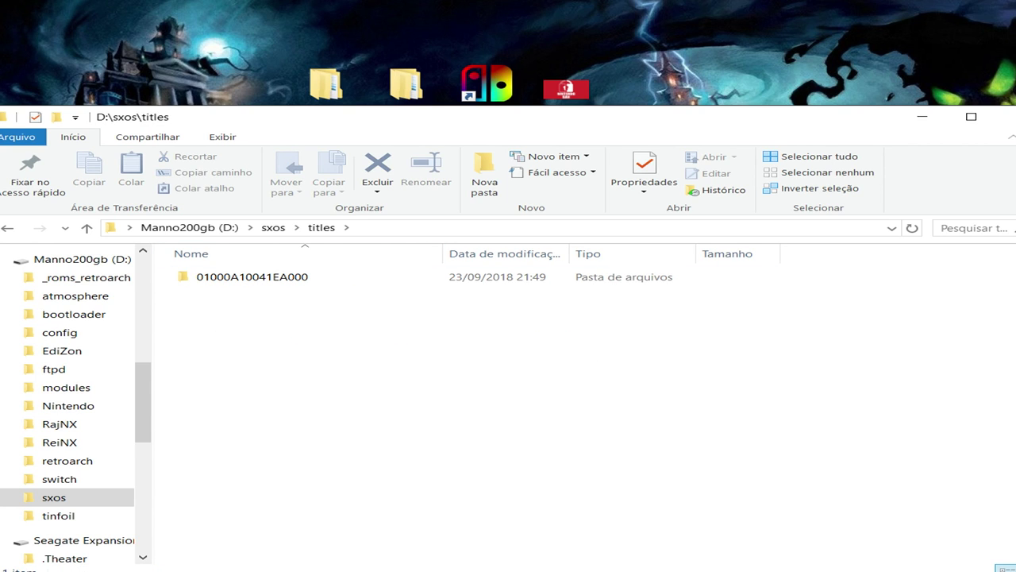
click(252, 277)
double_click(406, 84)
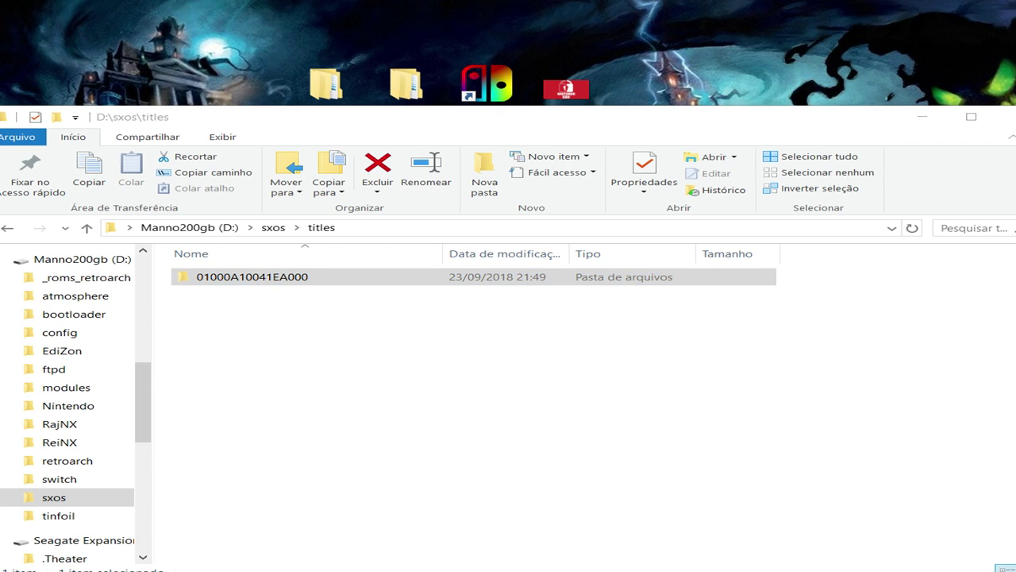
drag(445, 105, 445, 277)
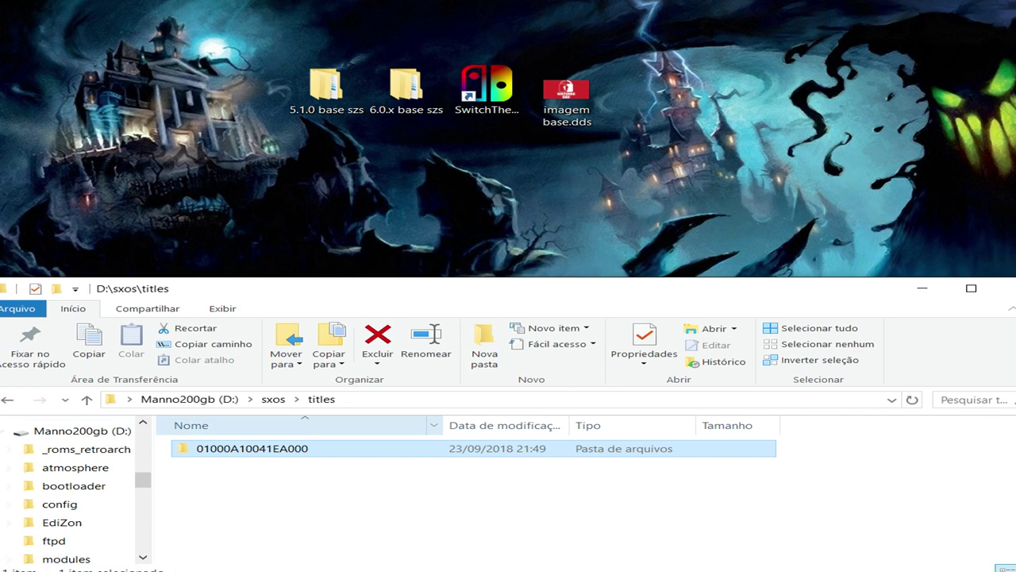
Go back to the SD card's root and reopen the sxos\titles folder
click(87, 399)
click(87, 398)
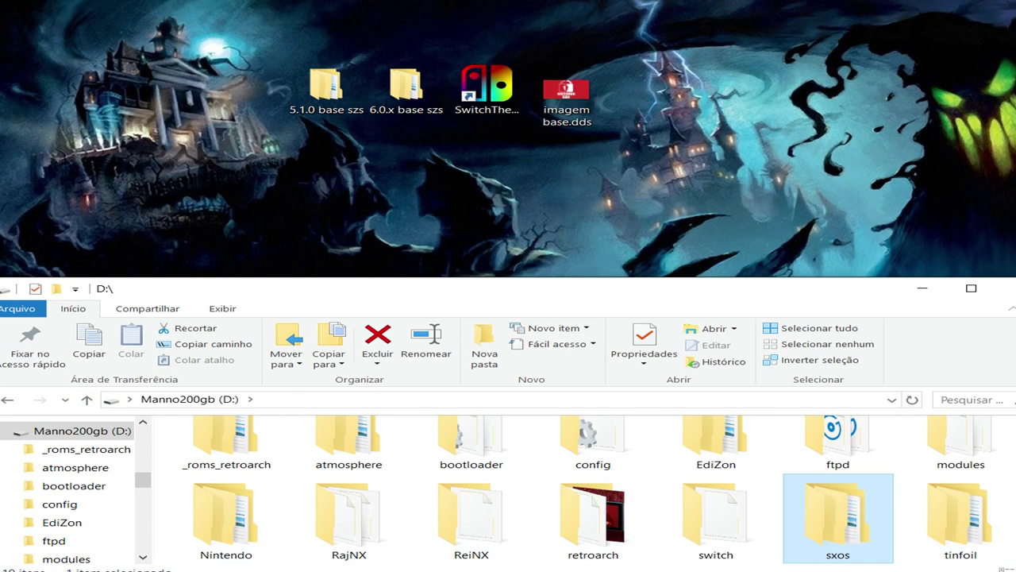
double_click(838, 516)
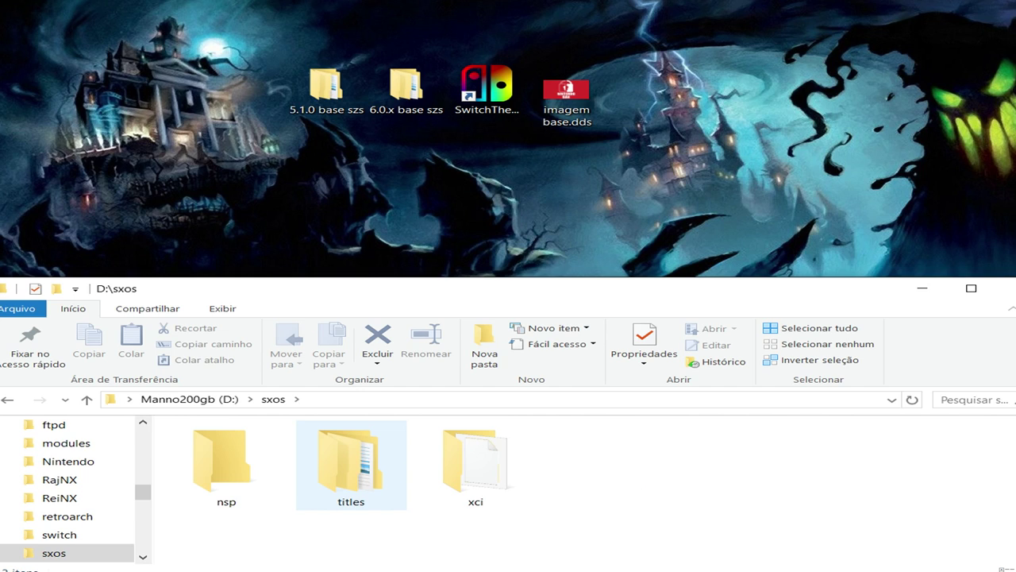
double_click(351, 465)
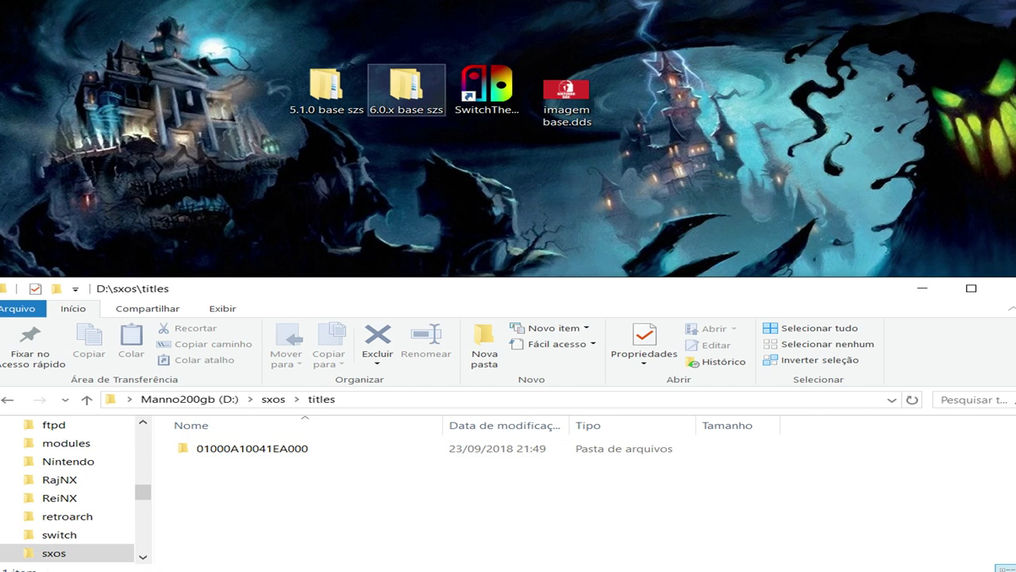
Open the desktop folder 6.0.x base szs and place its window above the sxos\titles file list
click(407, 89)
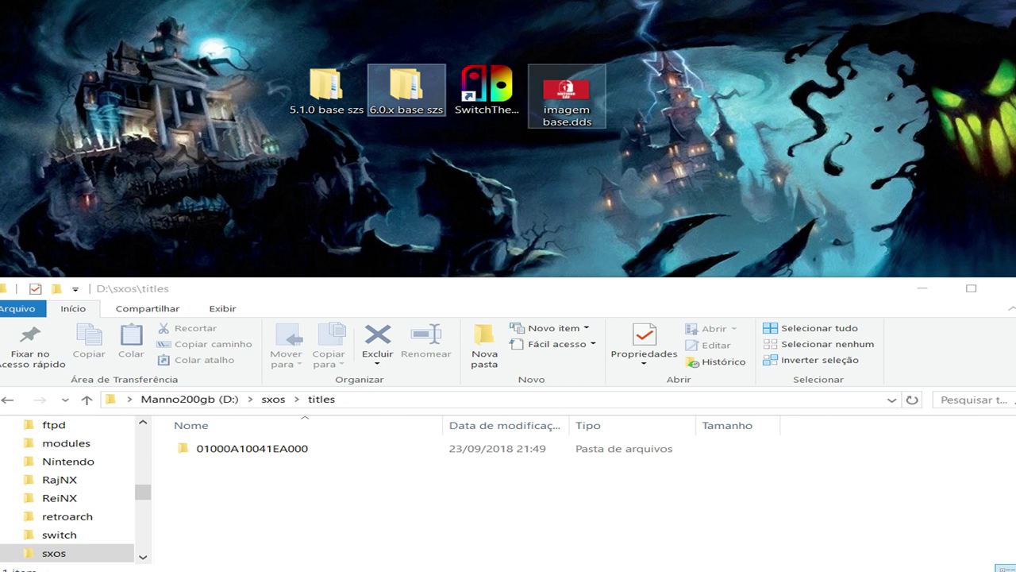
double_click(407, 89)
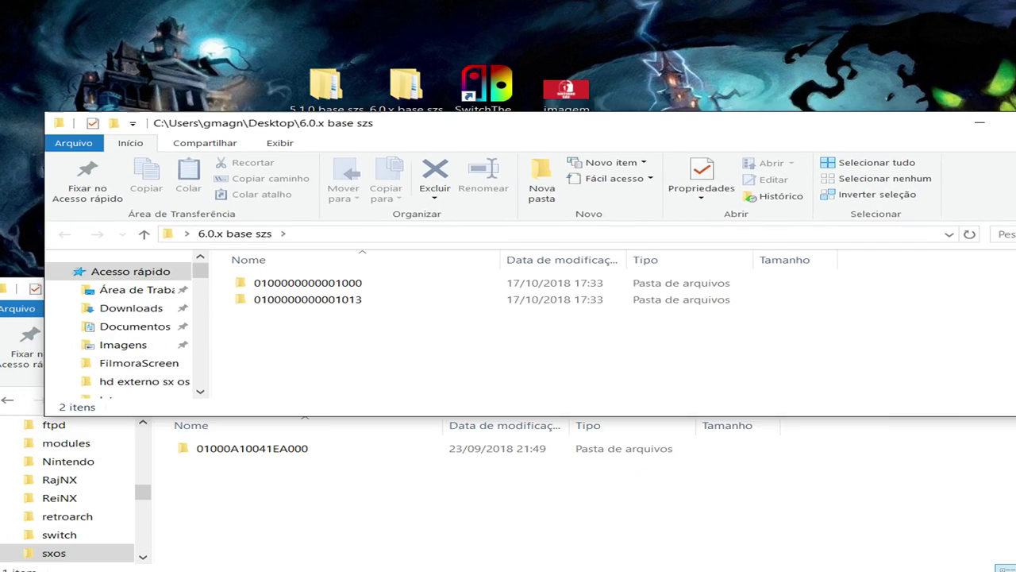
drag(445, 123, 401, 21)
click(286, 181)
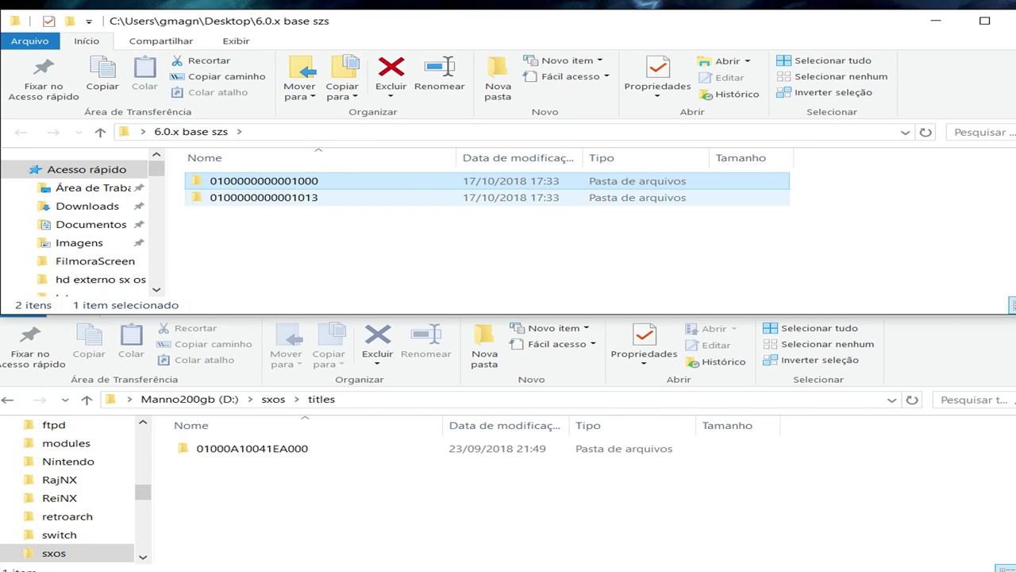
ctrl+click(309, 197)
click(305, 182)
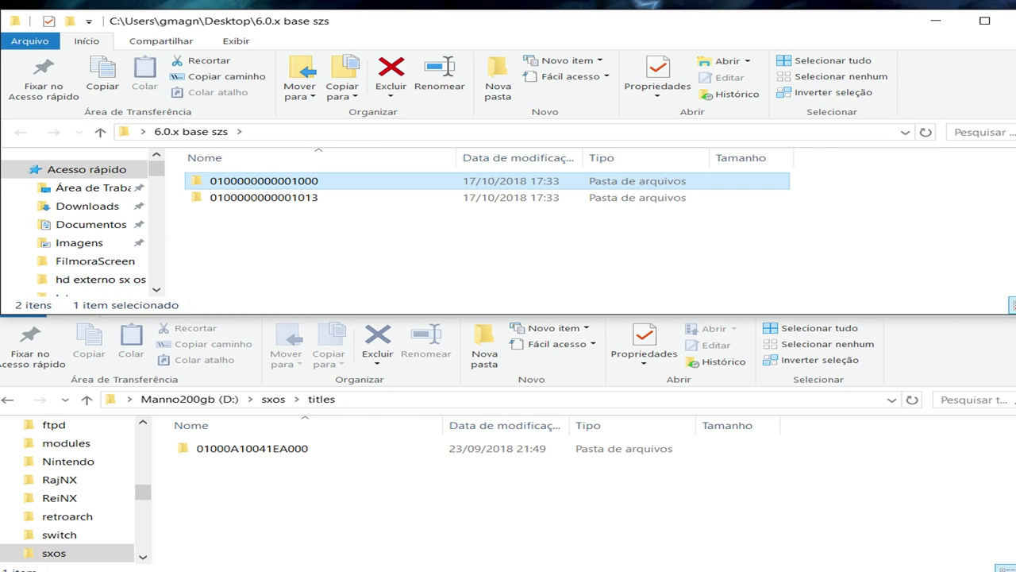
ctrl+click(262, 197)
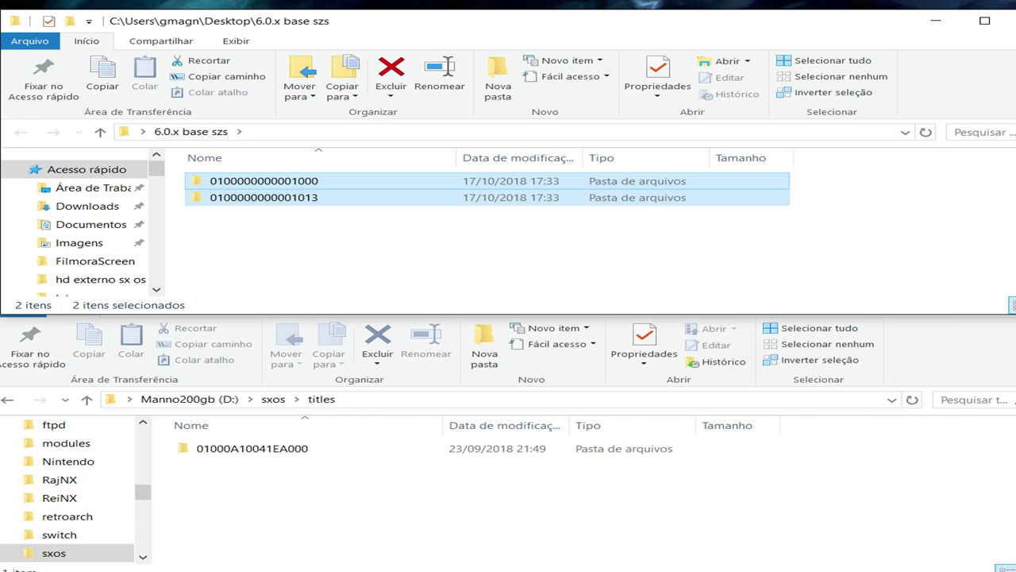
drag(302, 197, 316, 530)
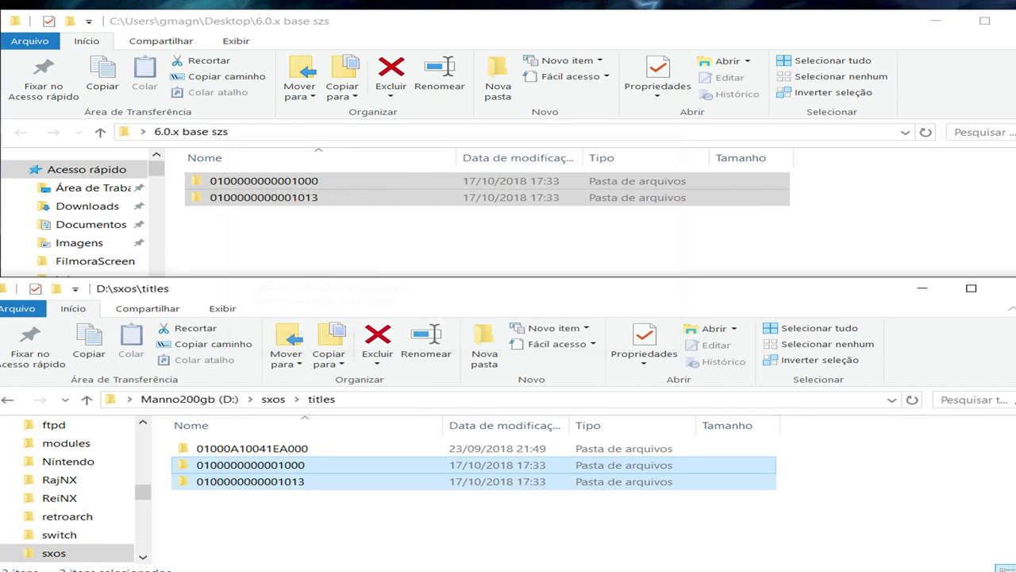
click(1014, 21)
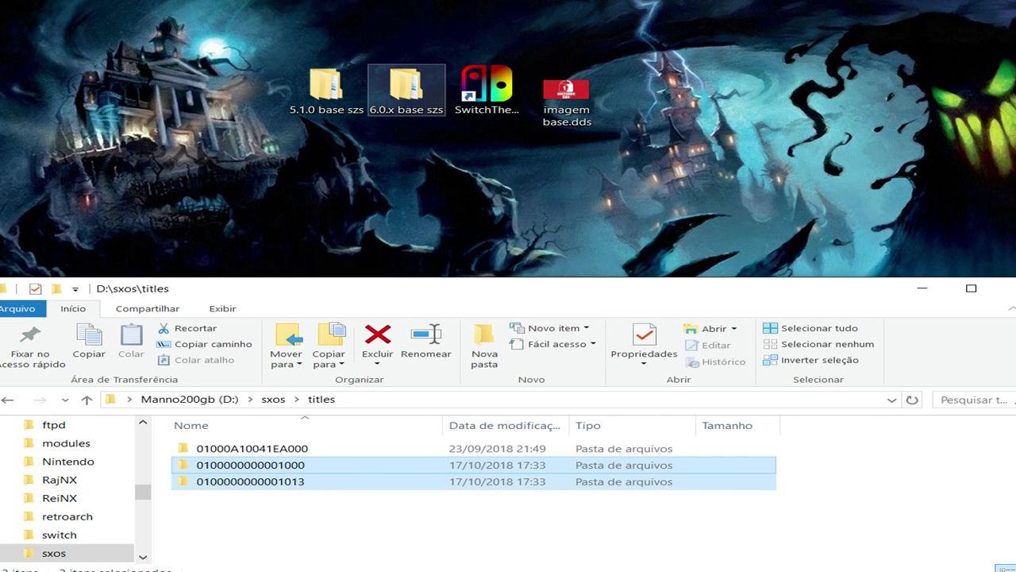
Close the file window showing sxos\titles on the SD card
click(326, 87)
click(326, 89)
click(408, 90)
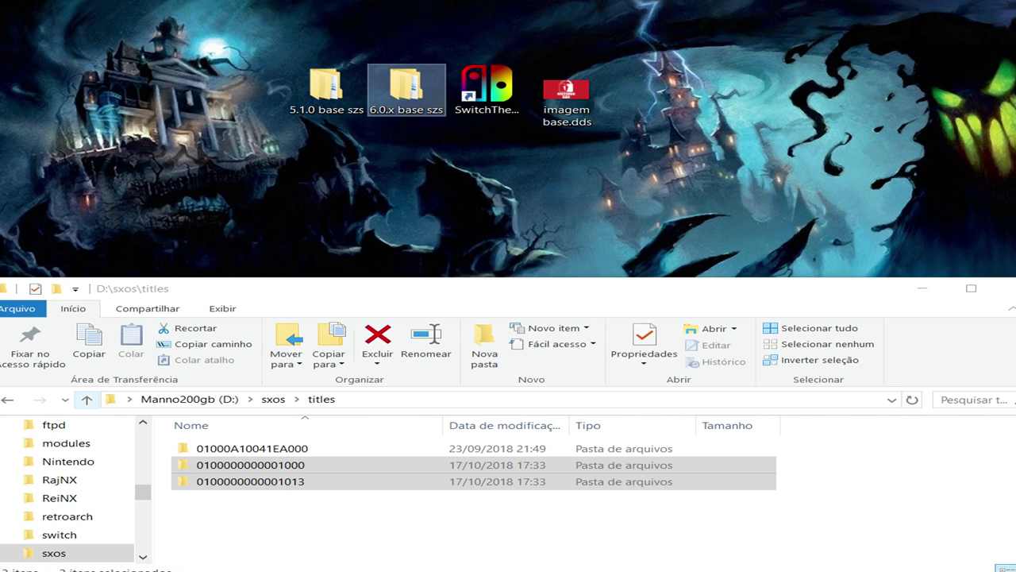
click(1010, 288)
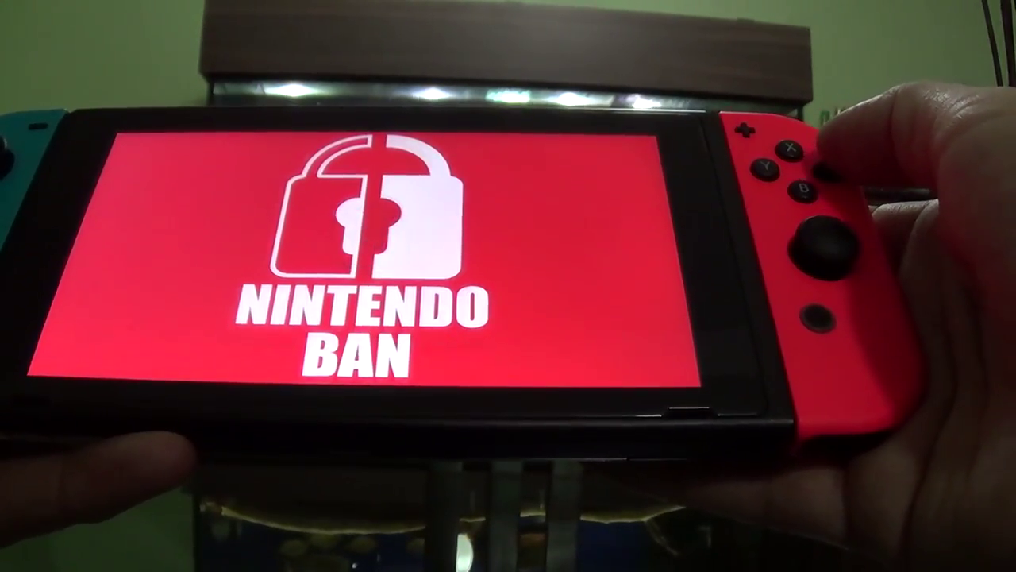
key(Right)
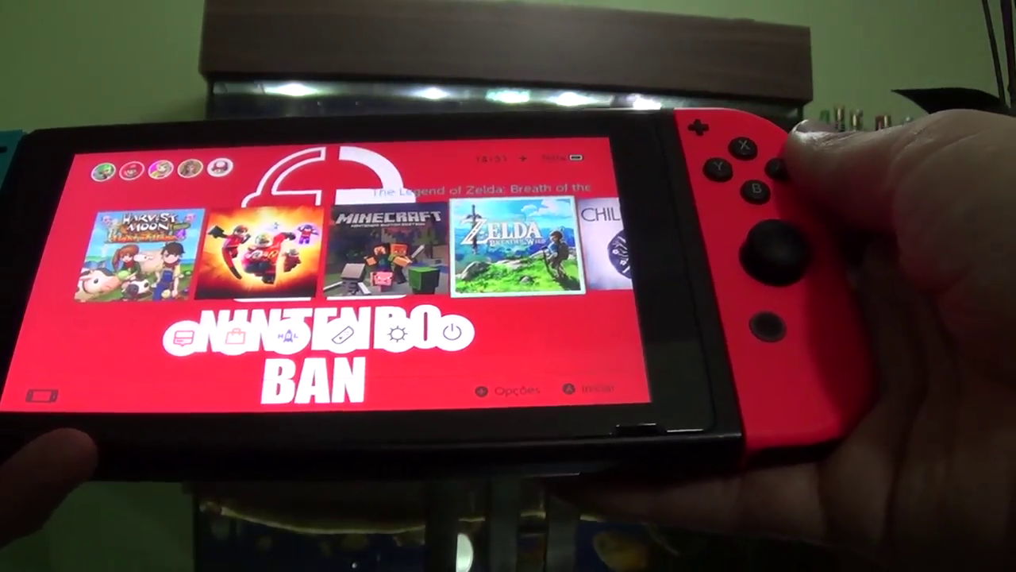
key(Right)
key(Right)
key(Right)
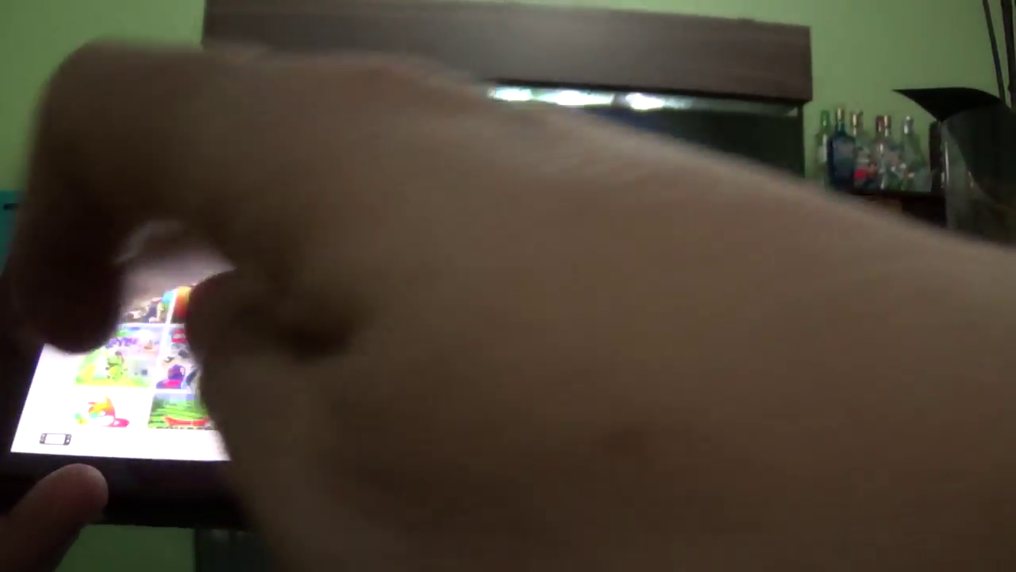
click(429, 250)
drag(417, 298, 509, 226)
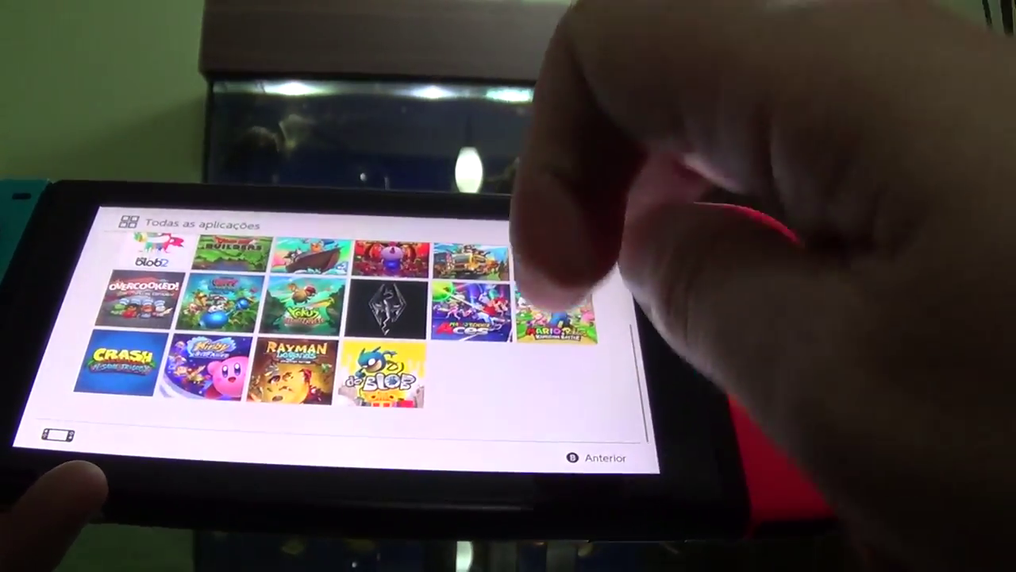